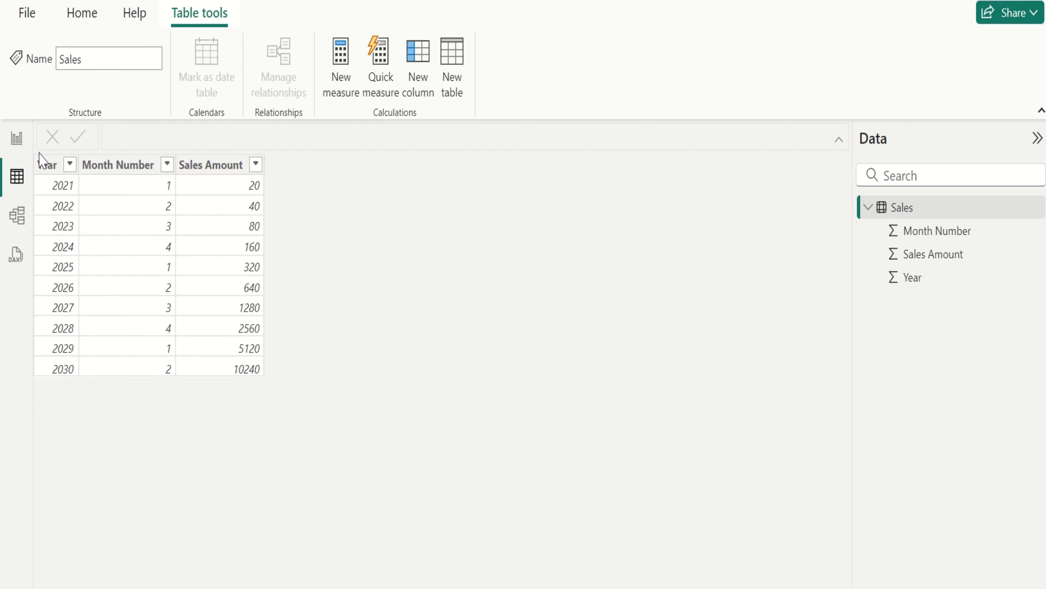
# - Inspect the Year, Month Number and Sales Amount columns, then select the Sales table
pyautogui.click(47, 168)
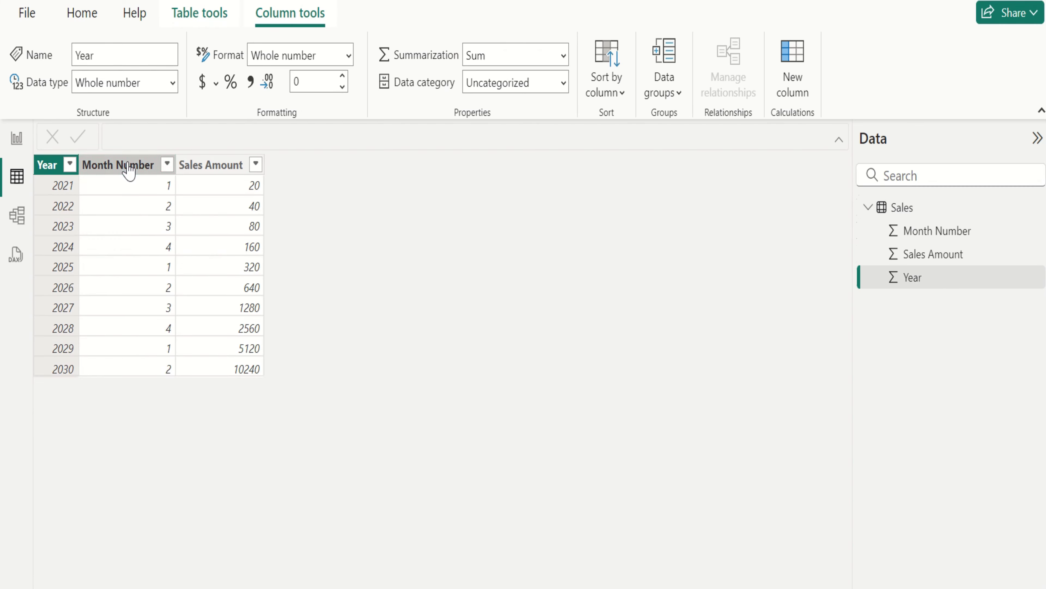
pyautogui.click(126, 167)
pyautogui.click(210, 168)
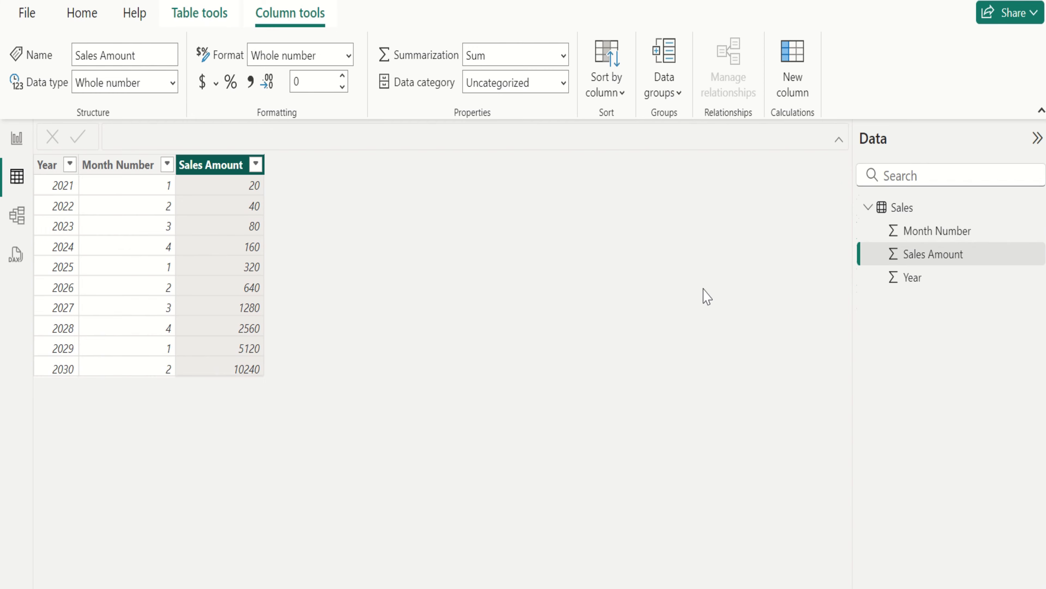
pyautogui.click(924, 211)
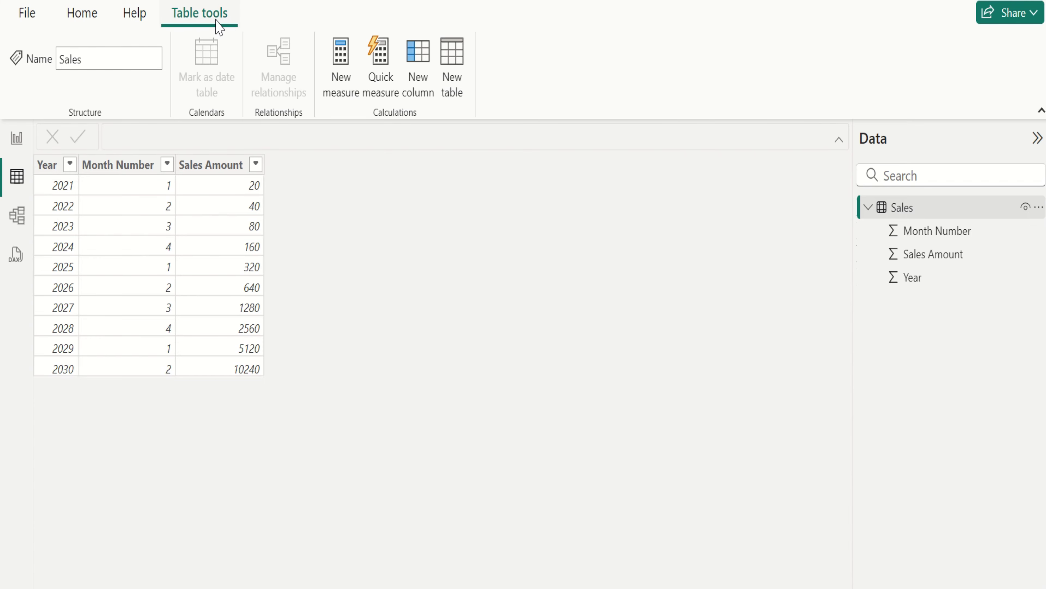
# - Add a new calculated column to Sales and name it Month Name
pyautogui.click(419, 85)
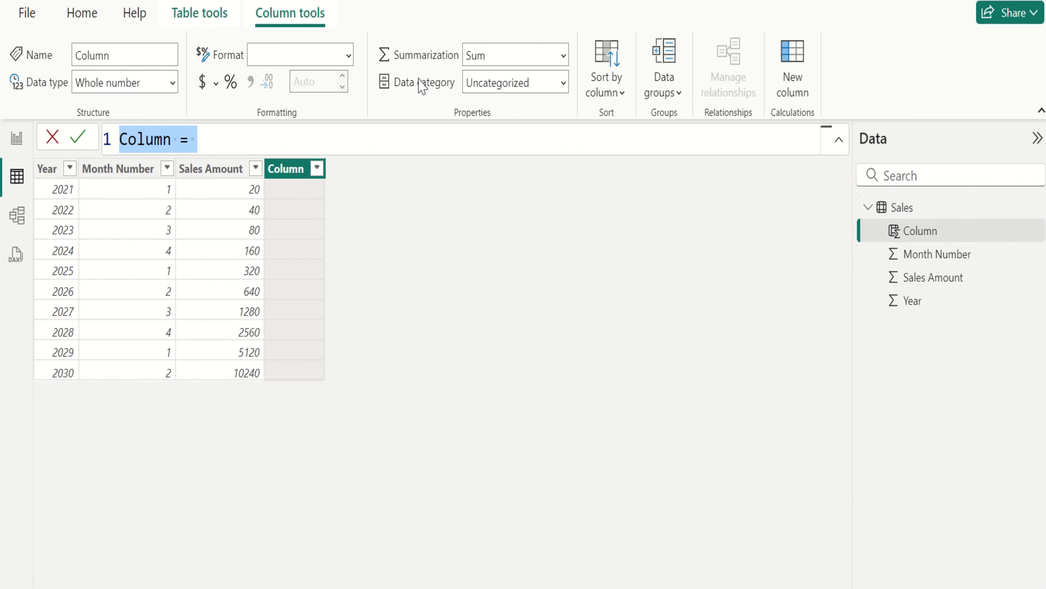
pyautogui.doubleClick(158, 141)
pyautogui.write('Mont')
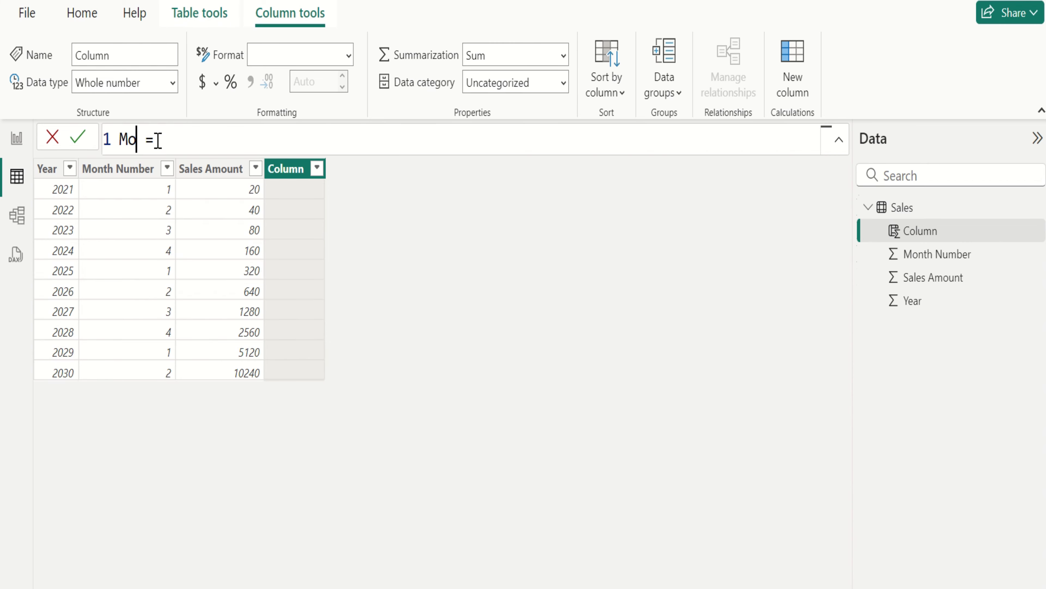
pyautogui.write('h Name')
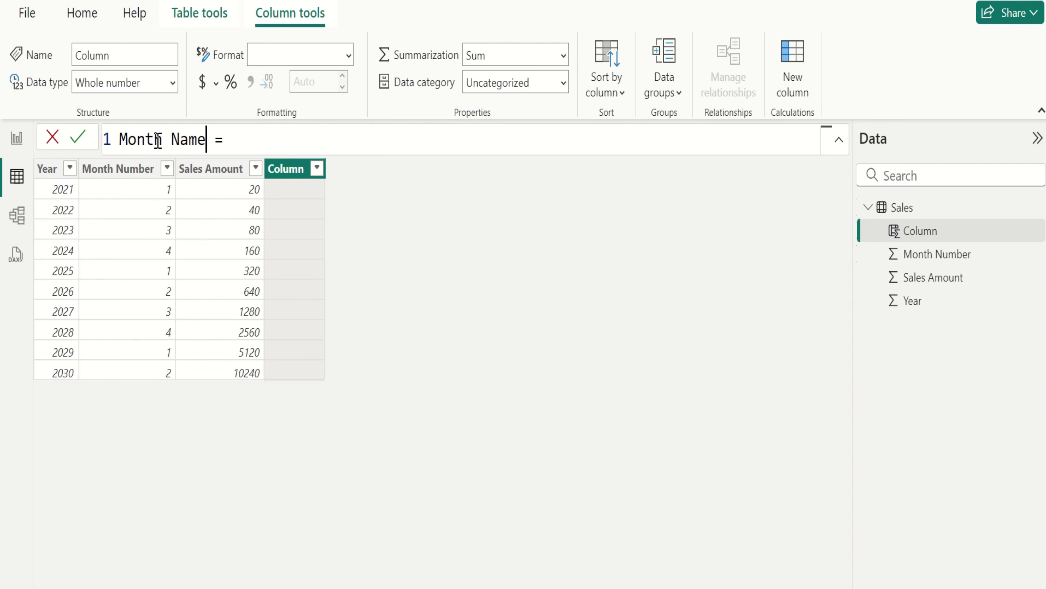
pyautogui.press('Right')
pyautogui.press('Right')
pyautogui.press('Right')
# - Start the Month Name formula as SWITCH(Sales[Month Number], and continue on a second line
pyautogui.write('swi')
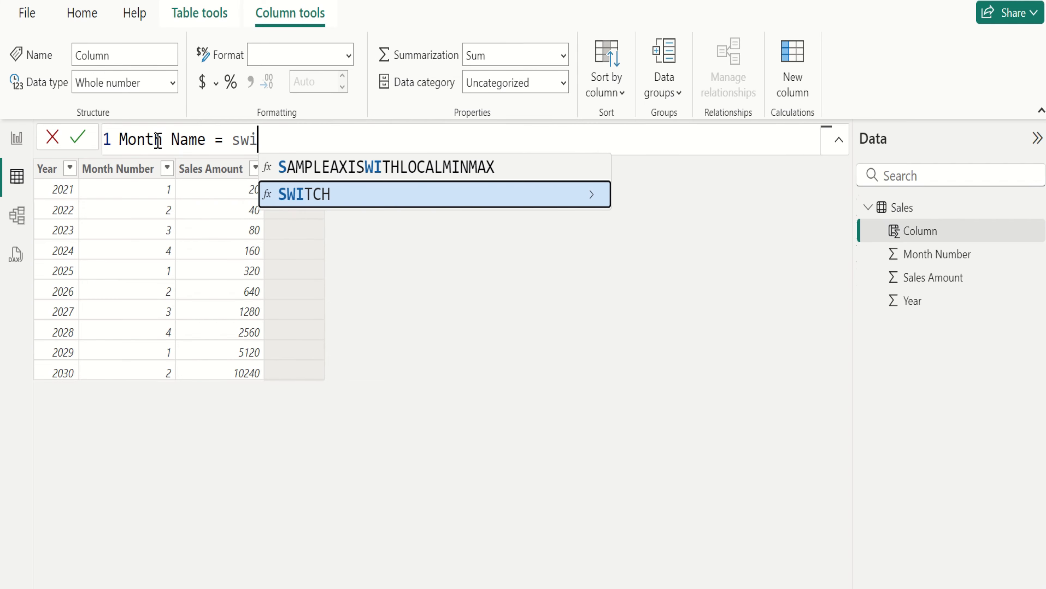
pyautogui.press('Tab')
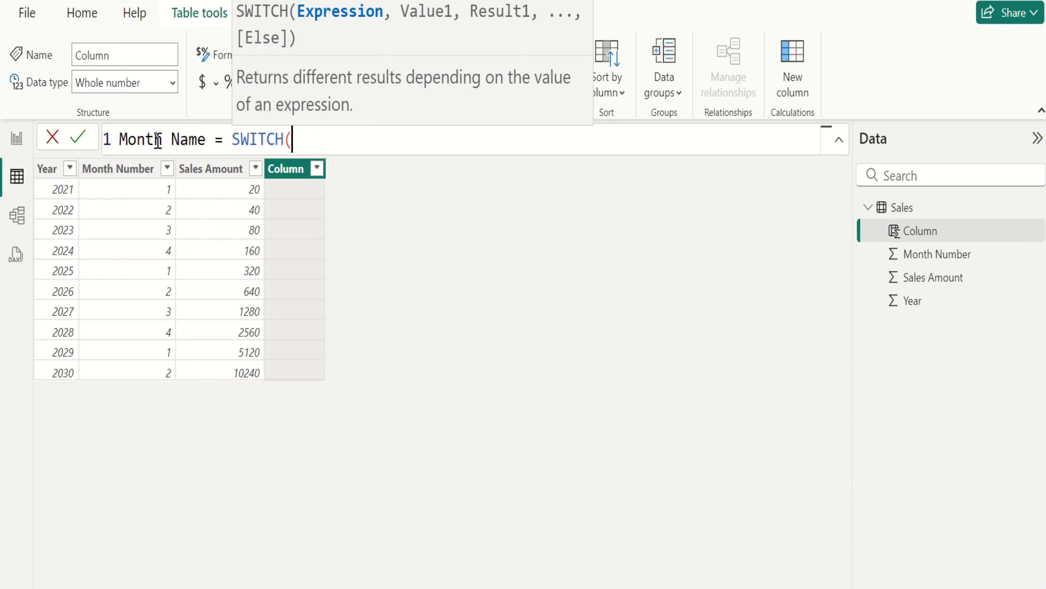
pyautogui.write('mon')
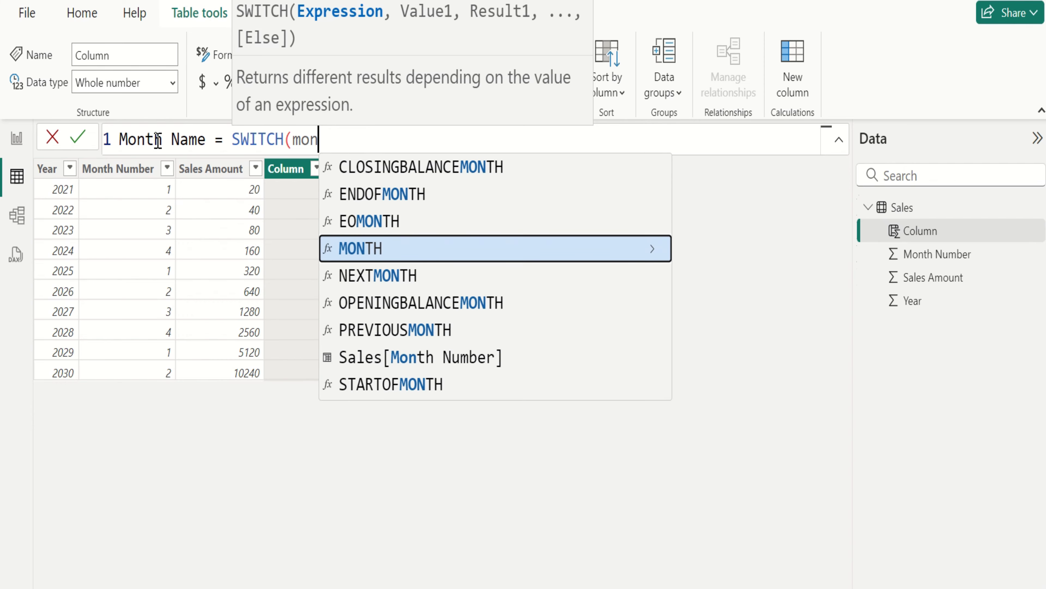
pyautogui.press('Down')
pyautogui.press('Down')
pyautogui.press('Down')
pyautogui.press('Down')
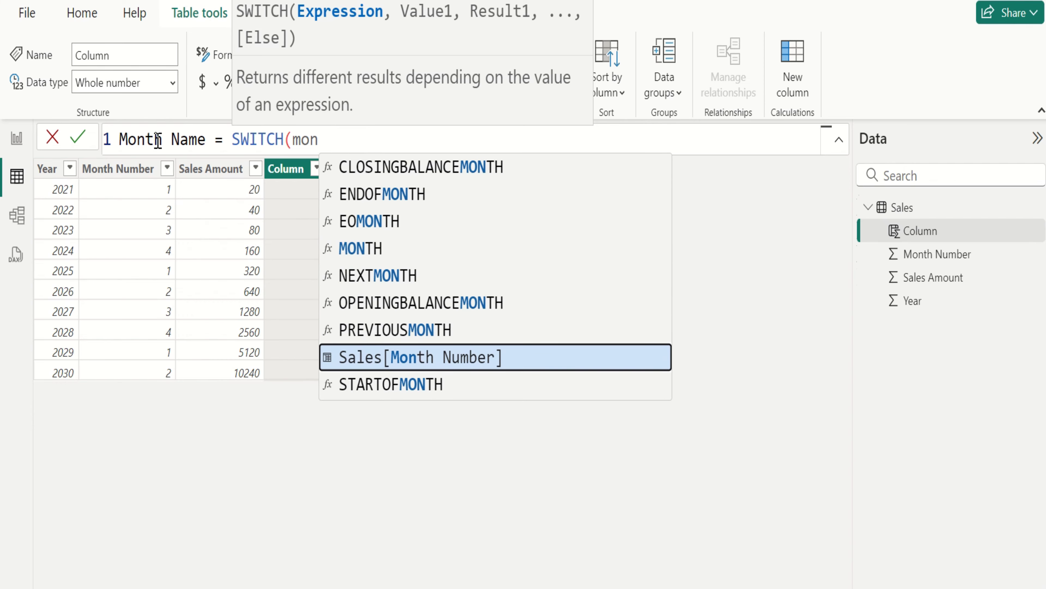
pyautogui.press('Tab')
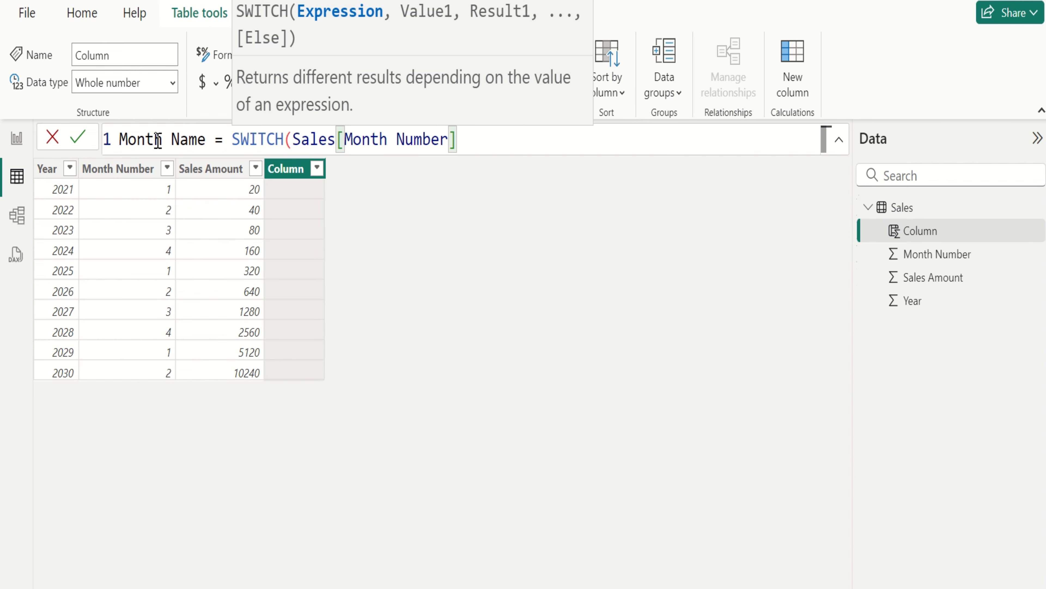
pyautogui.write(',')
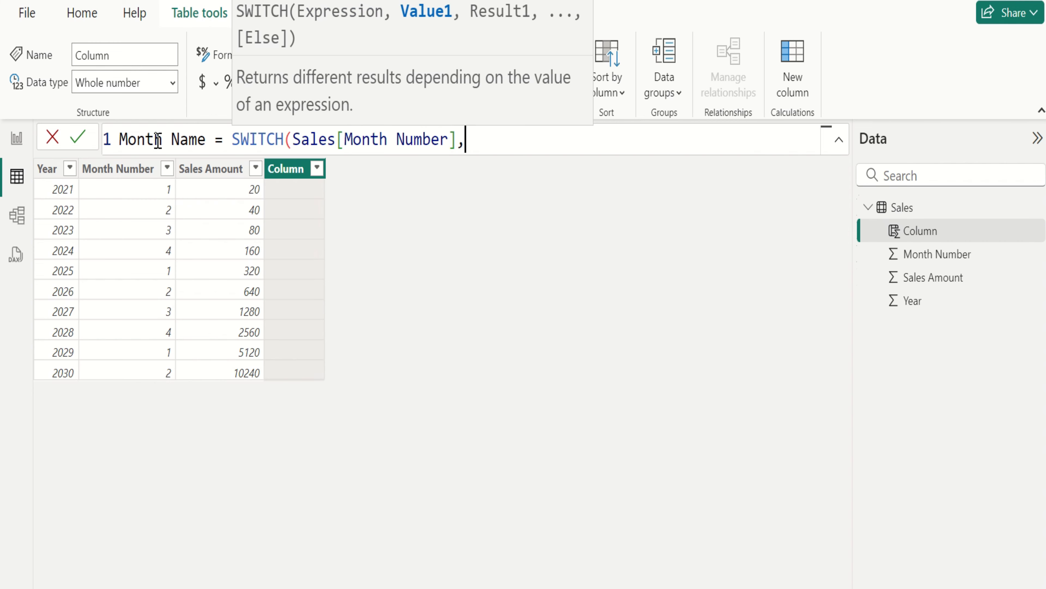
pyautogui.hotkey('shift', 'Return')
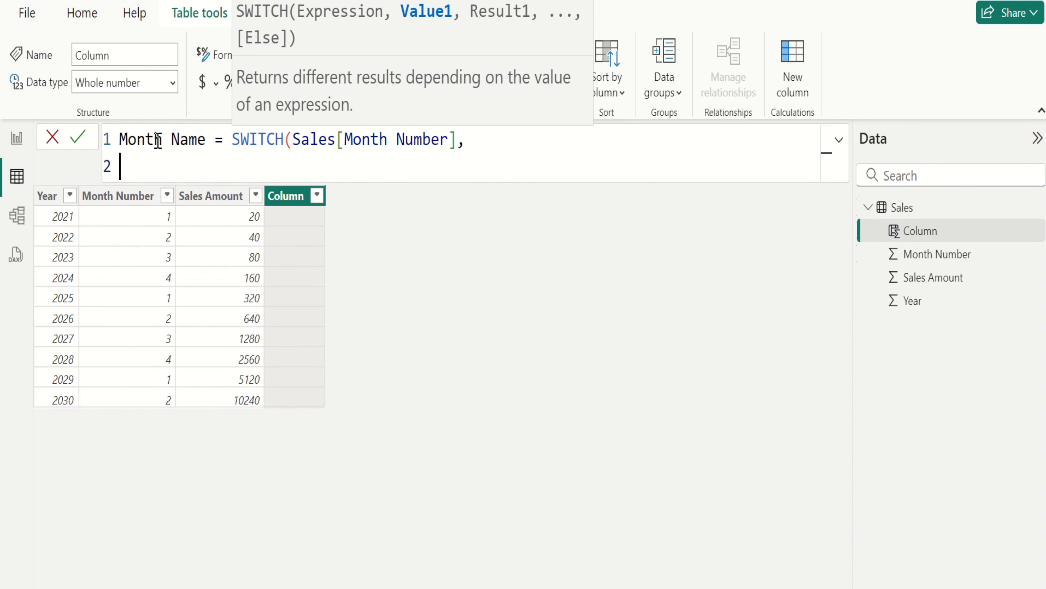
# - Add the cases 1 "Jan", 2 "Feb", 3 "Mar", 4 "Apr" to the SWITCH formula
pyautogui.write('1, "')
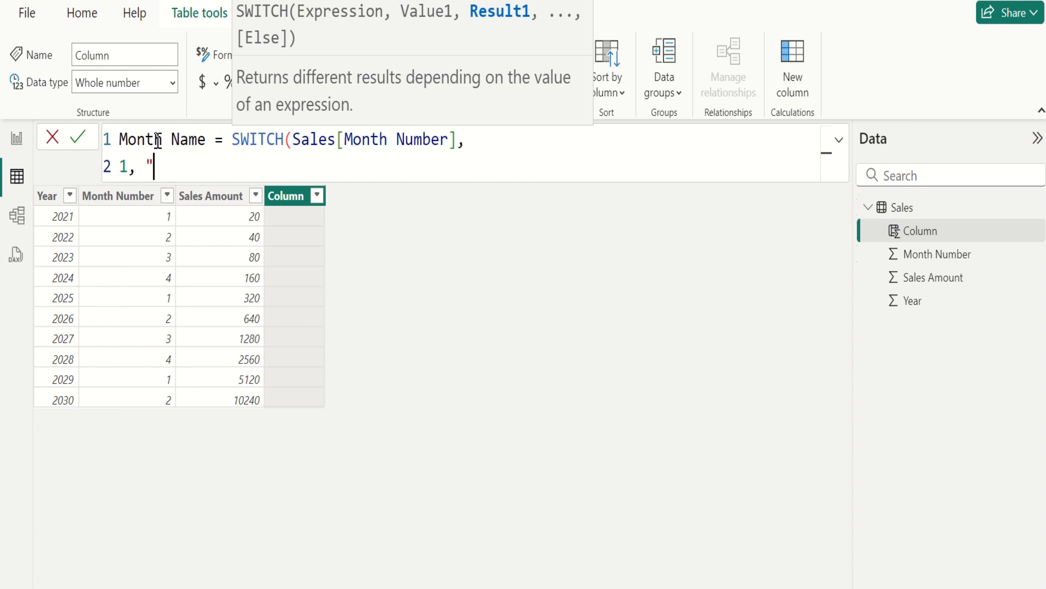
pyautogui.write('Jan", 2')
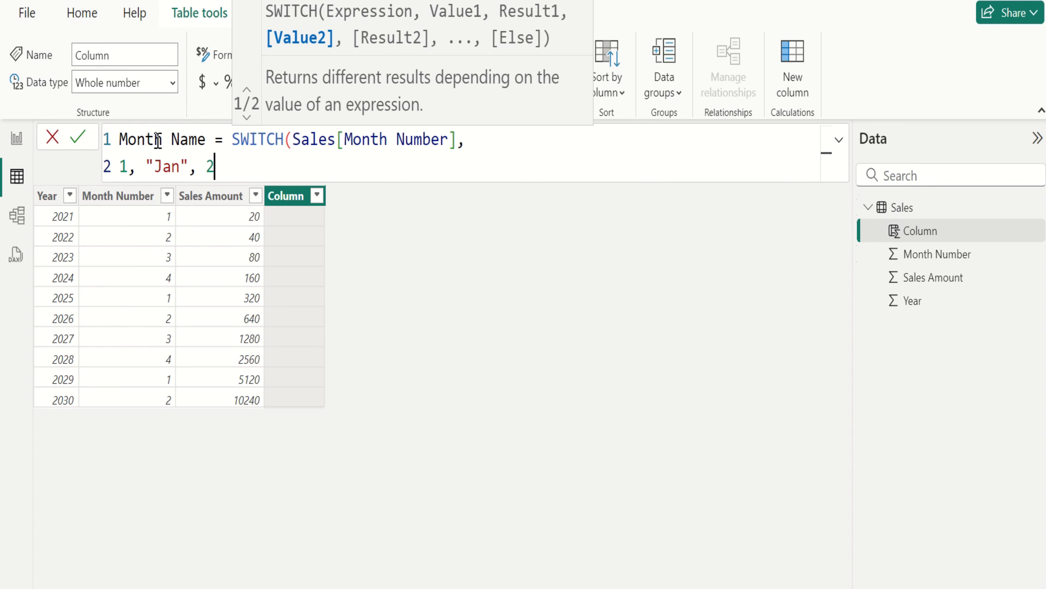
pyautogui.write(', ')
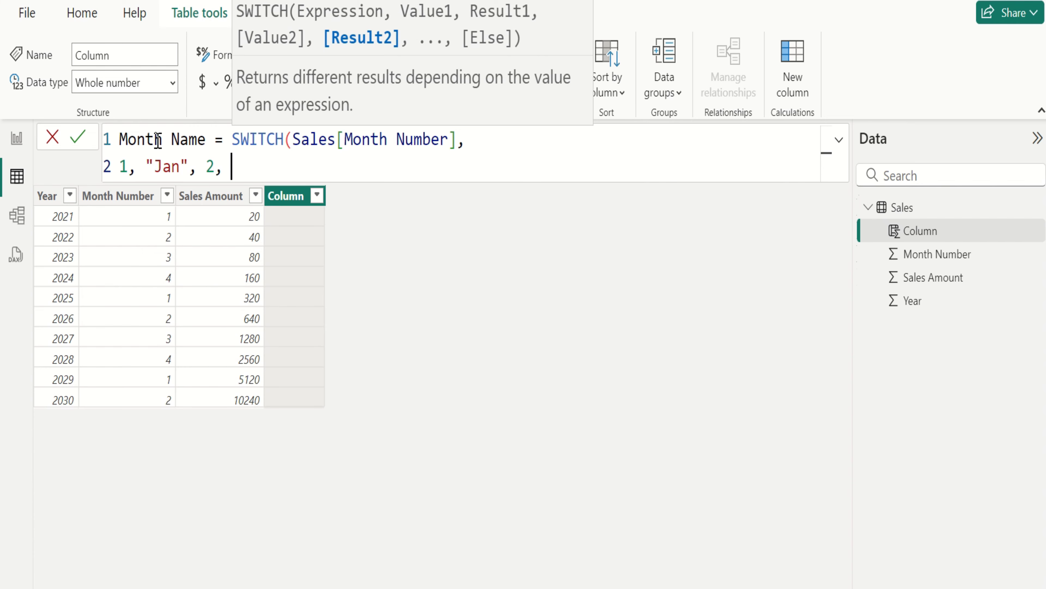
pyautogui.write('"')
pyautogui.write('Feb"')
pyautogui.write(',')
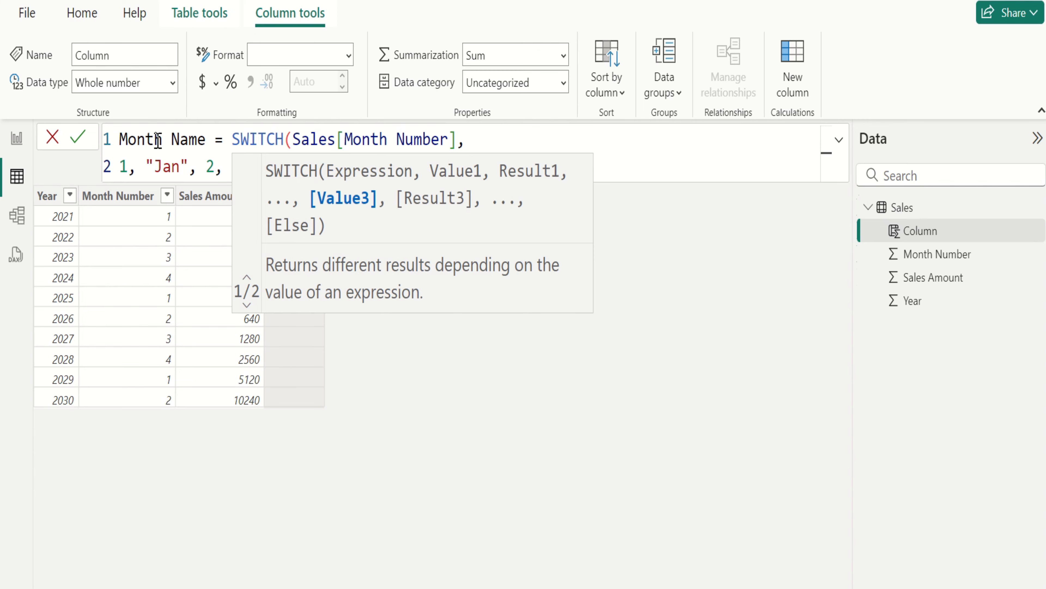
pyautogui.write(' "Feb", 3,')
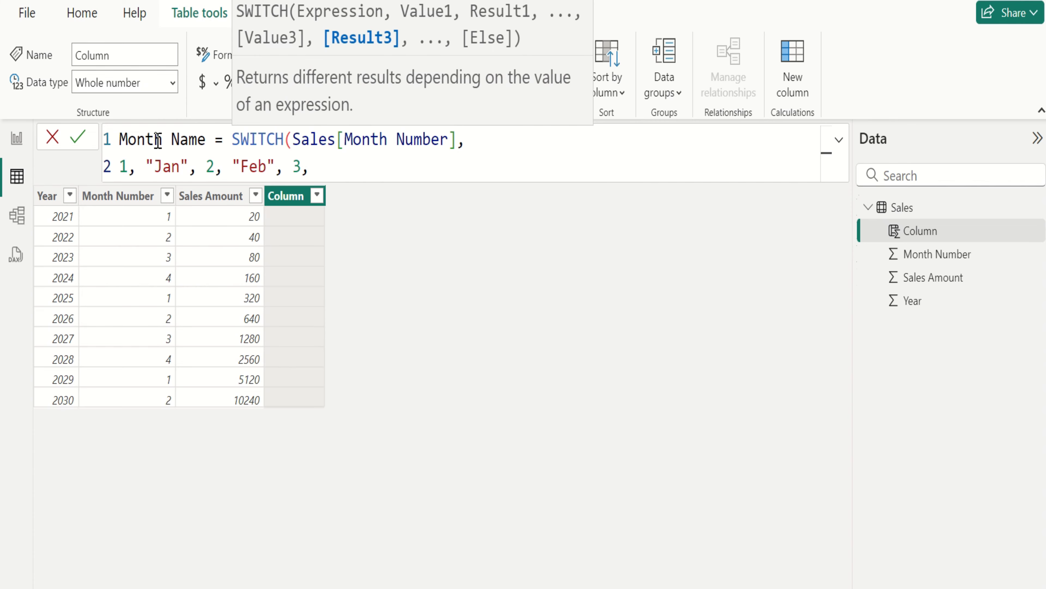
pyautogui.write(' "Mar", 4,')
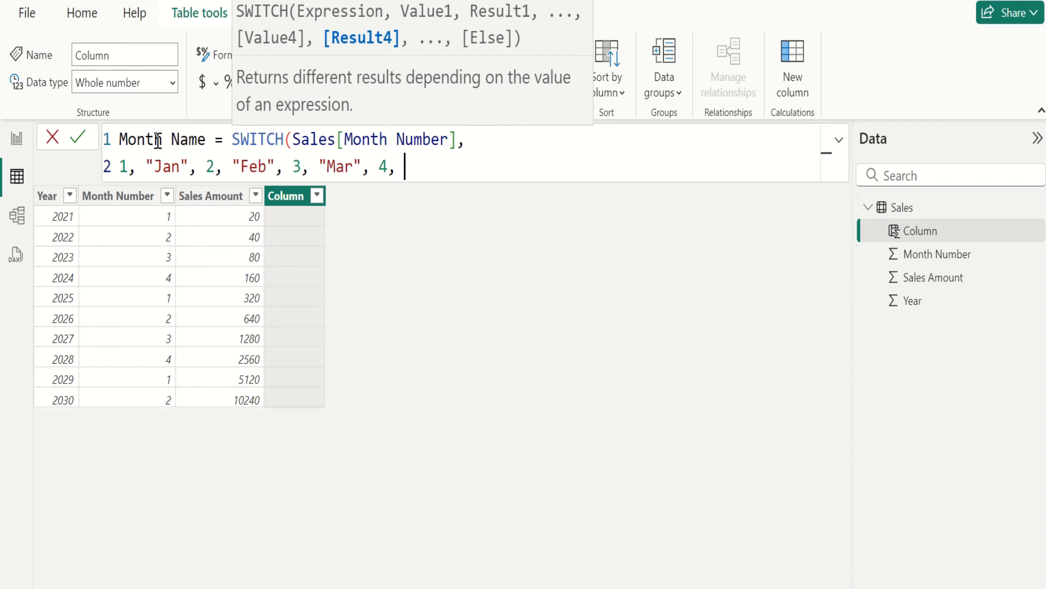
pyautogui.write(' "A')
pyautogui.write('pr"')
pyautogui.write(',')
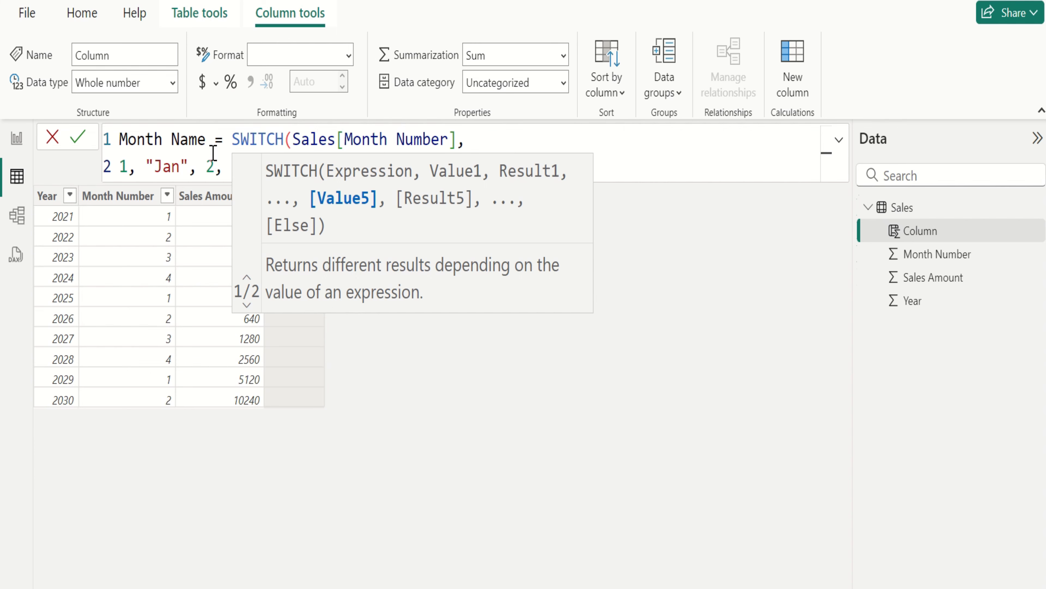
# - Add "Unknown" as the default result, close the SWITCH, and commit the Month Name column
pyautogui.click(212, 166)
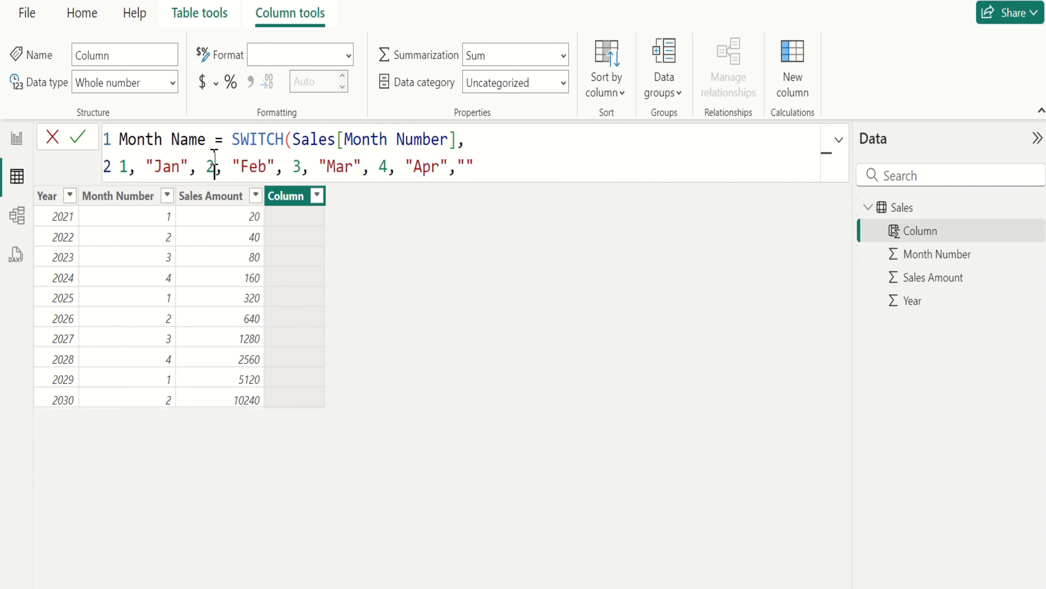
pyautogui.click(465, 166)
pyautogui.write('Unkno')
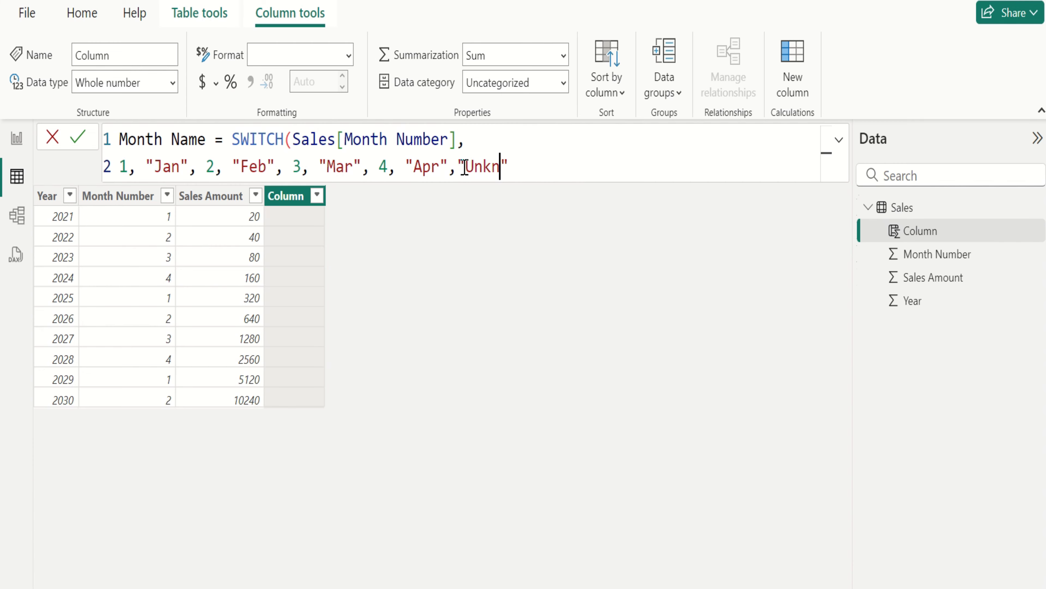
pyautogui.write('wn')
pyautogui.press('Right')
pyautogui.write(')')
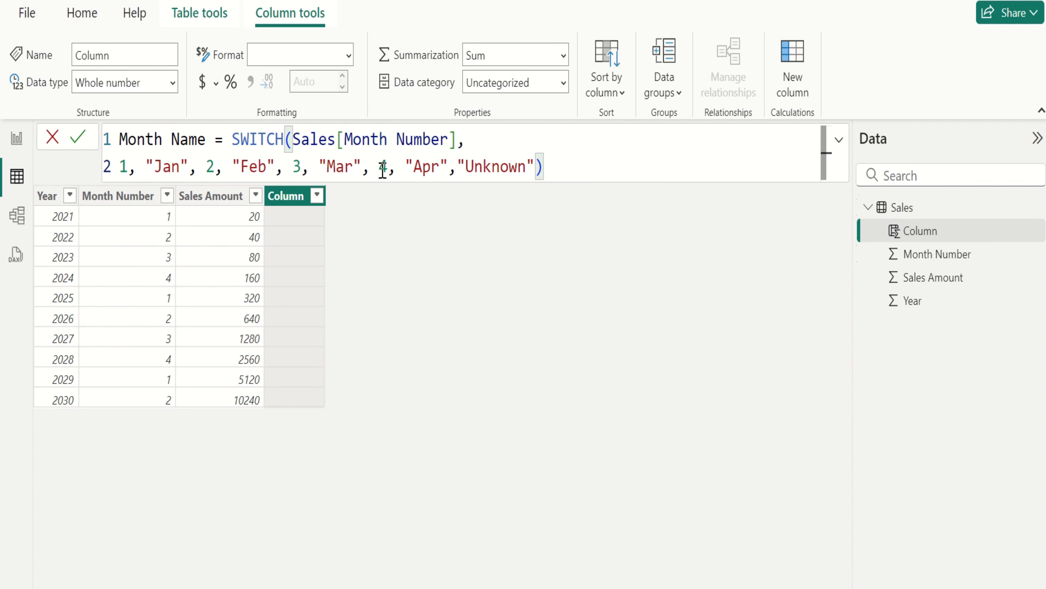
pyautogui.click(78, 136)
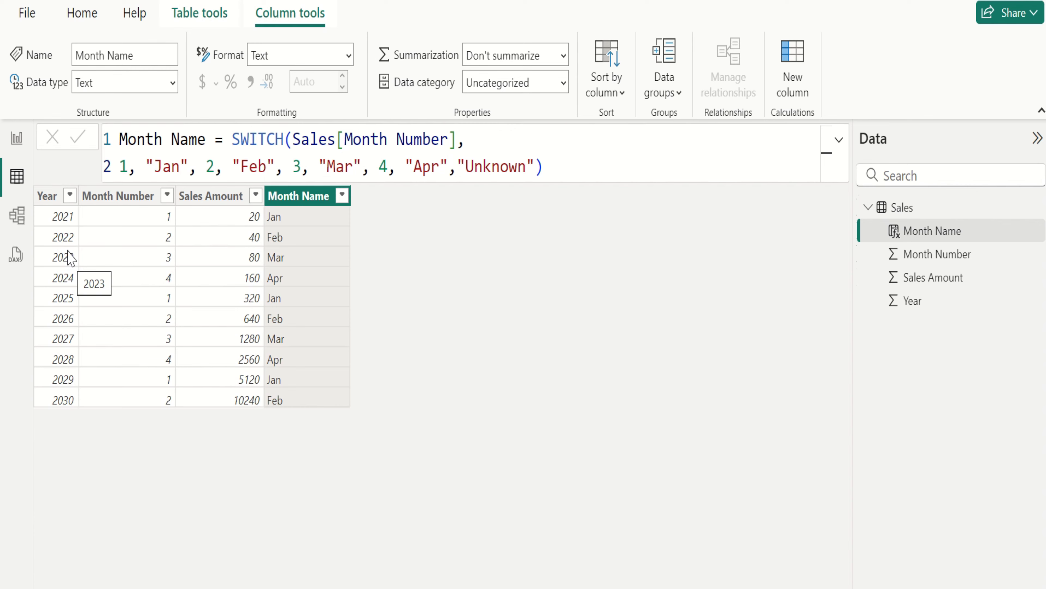
# - Add another calculated column to the Sales table named Sales of
pyautogui.click(213, 25)
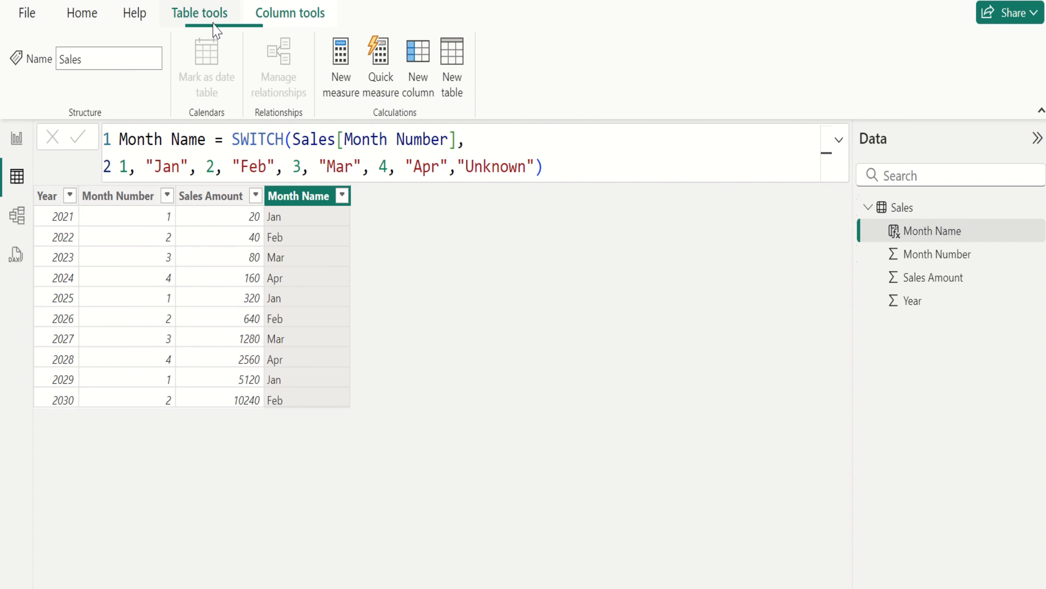
pyautogui.click(421, 79)
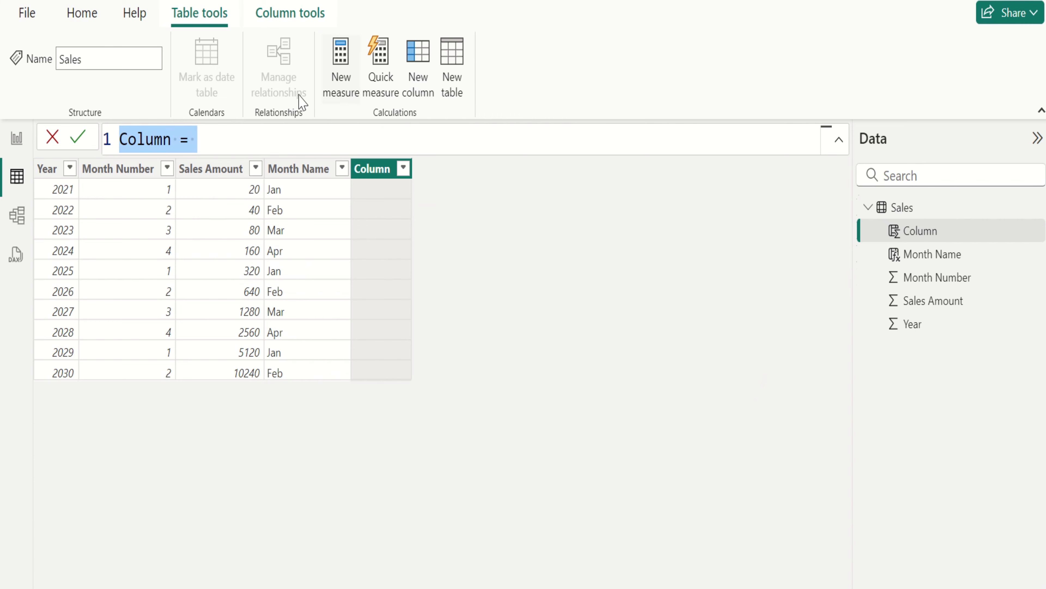
pyautogui.doubleClick(144, 140)
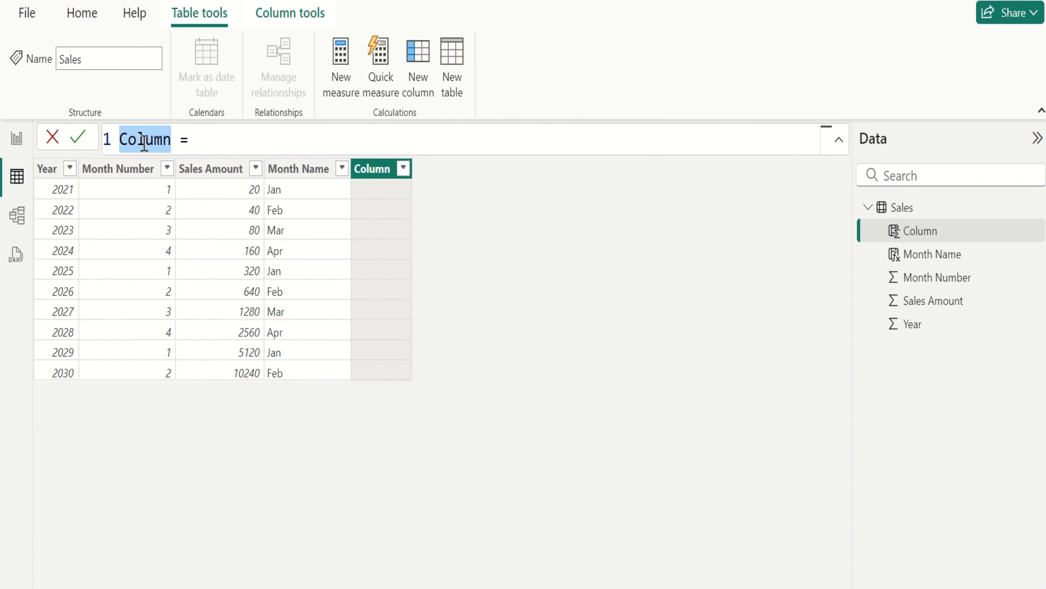
pyautogui.write('Sales of')
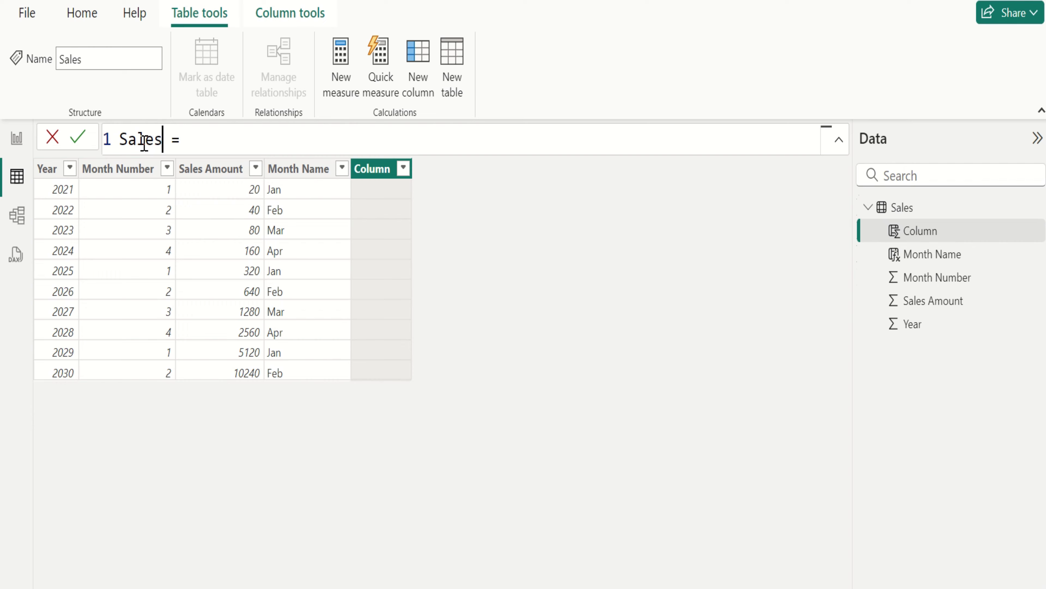
pyautogui.press('Right')
pyautogui.press('Right')
pyautogui.press('Right')
# - Start SWITCH(TRUE(), with Sales[Year] < YEAR(TODAY()) returning "Previous Year"
pyautogui.write('swi')
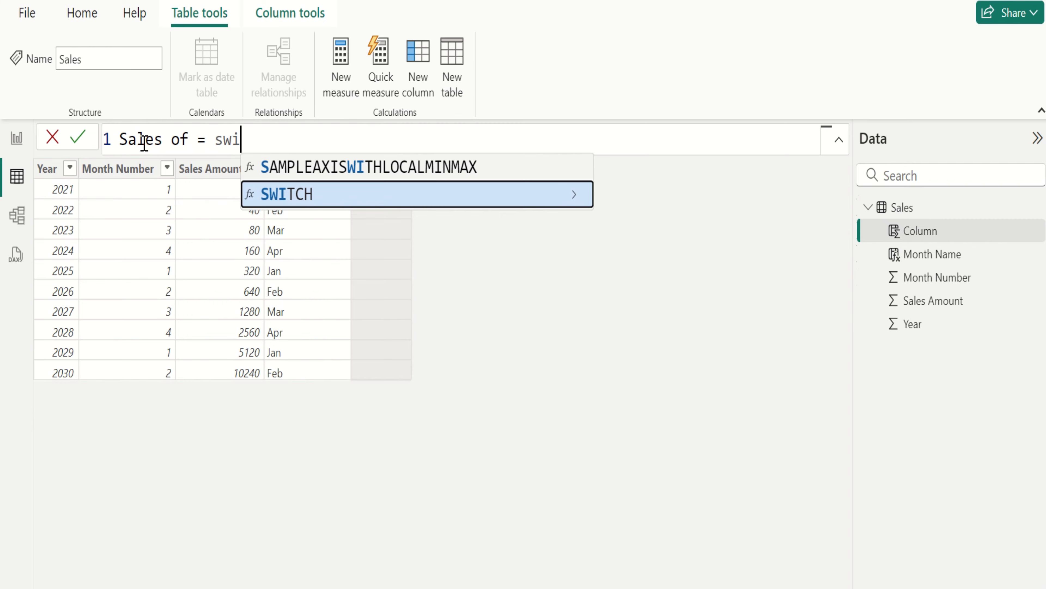
pyautogui.press('Tab')
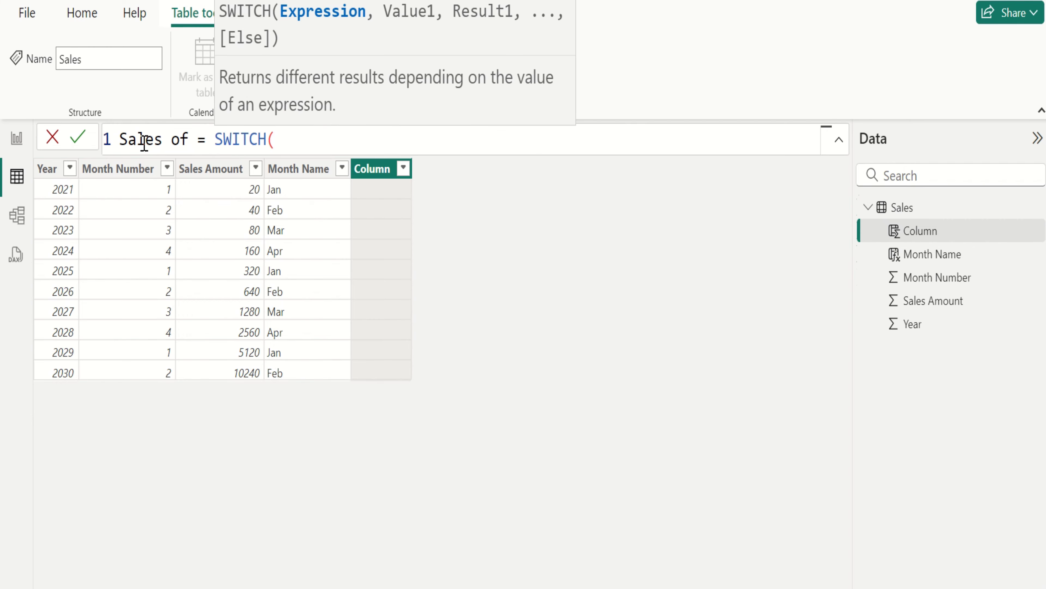
pyautogui.write('tru')
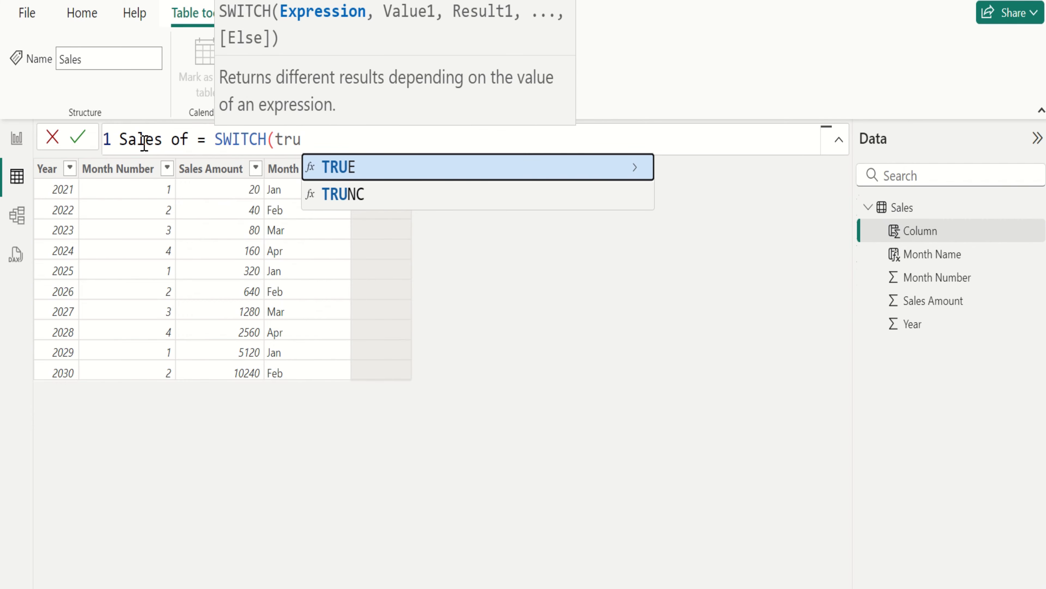
pyautogui.press('Tab')
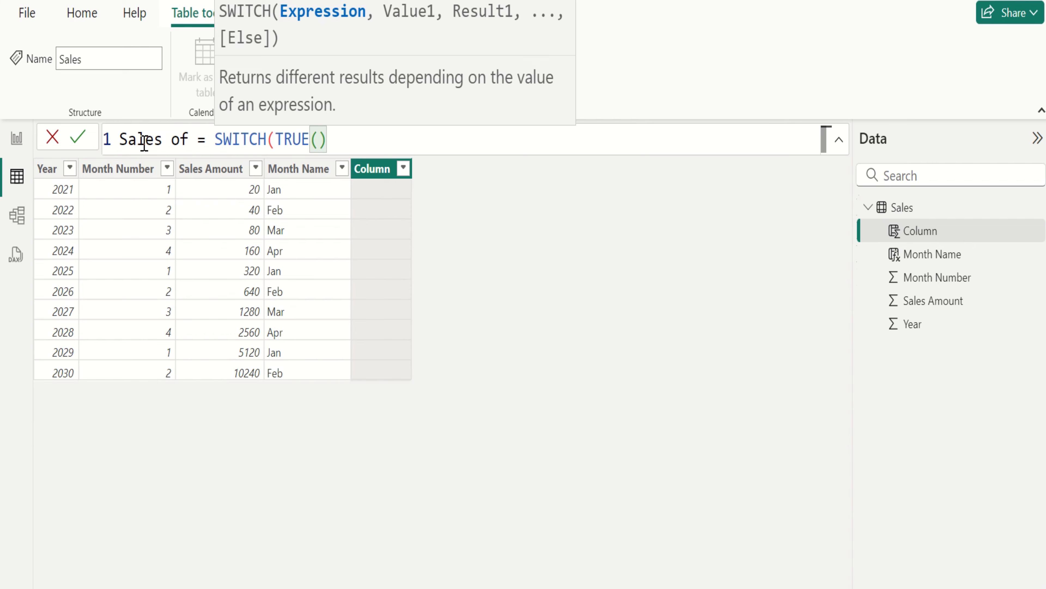
pyautogui.write(',')
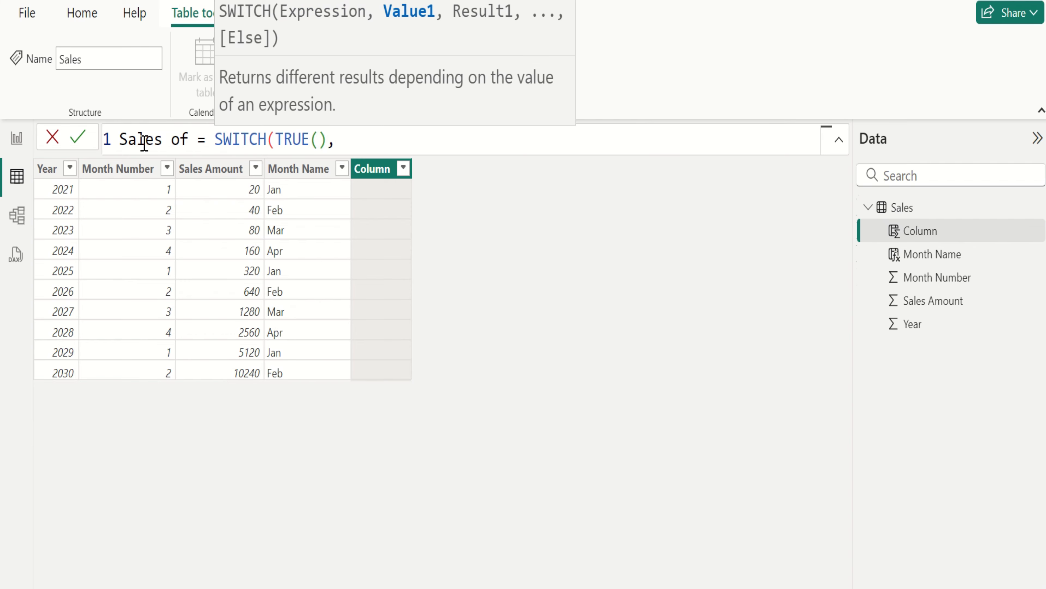
pyautogui.write('ye')
pyautogui.press('Up')
pyautogui.press('Up')
pyautogui.press('Up')
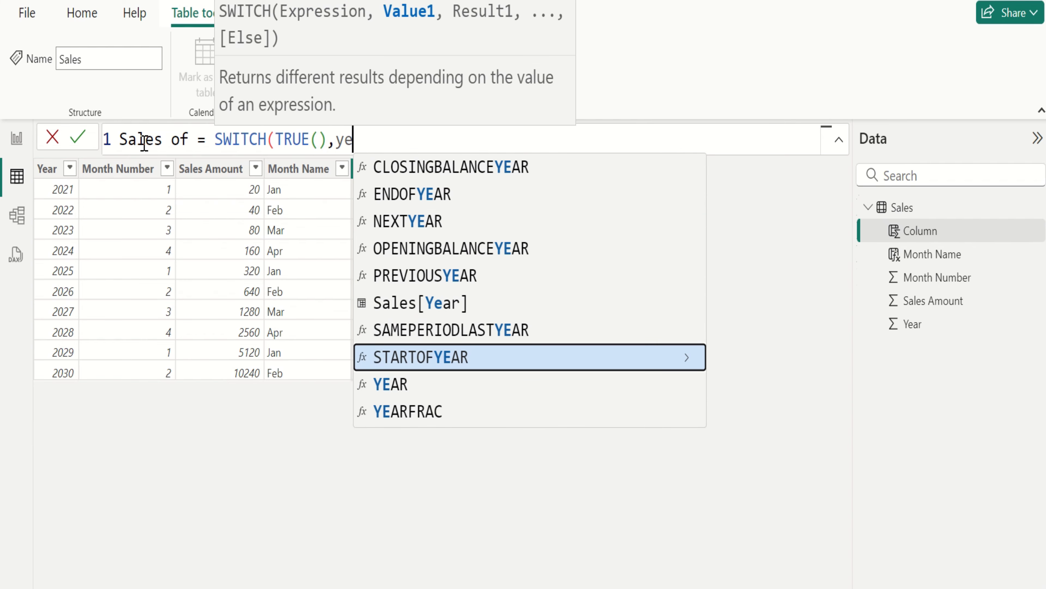
pyautogui.press('Tab')
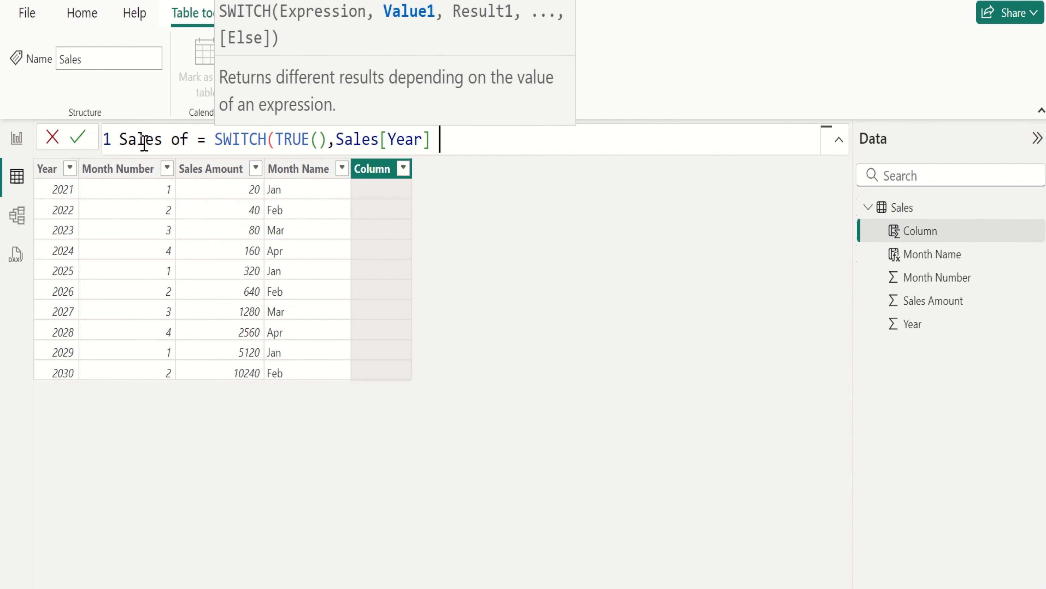
pyautogui.write('< ')
pyautogui.write('yea')
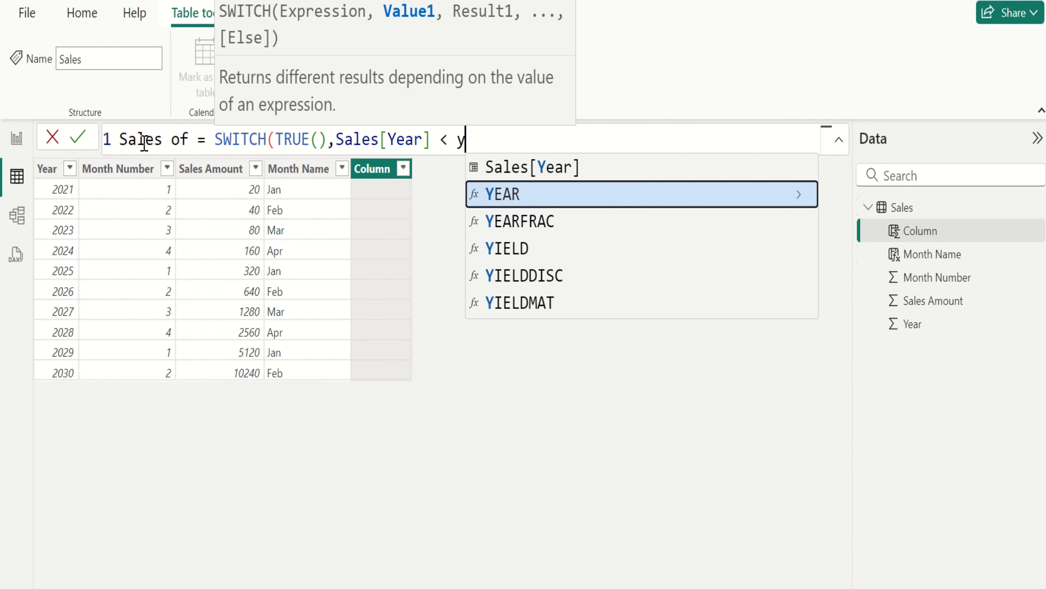
pyautogui.press('Tab')
pyautogui.write('toda')
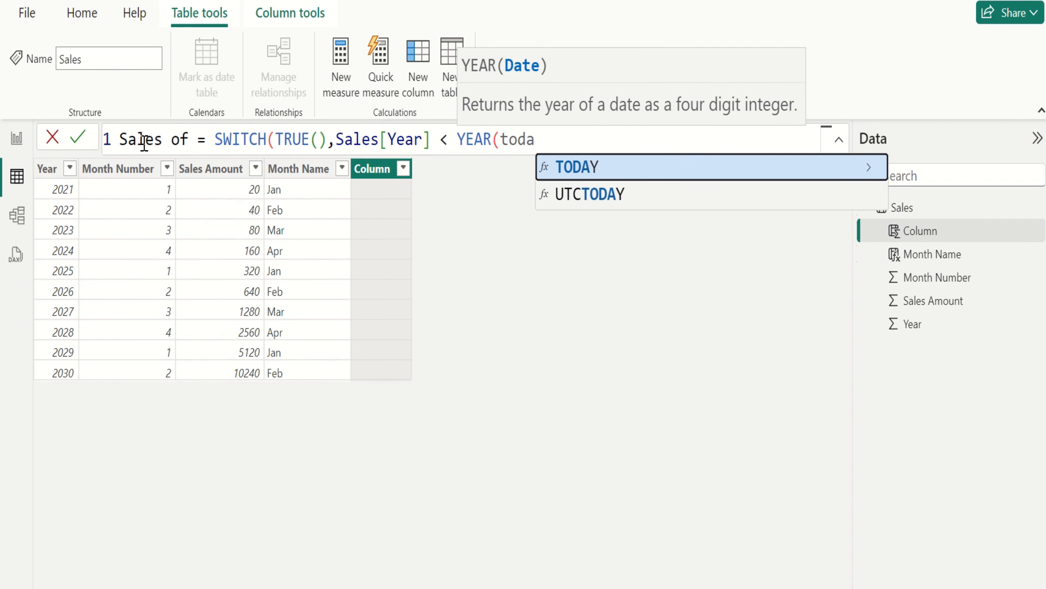
pyautogui.press('Tab')
pyautogui.write(')')
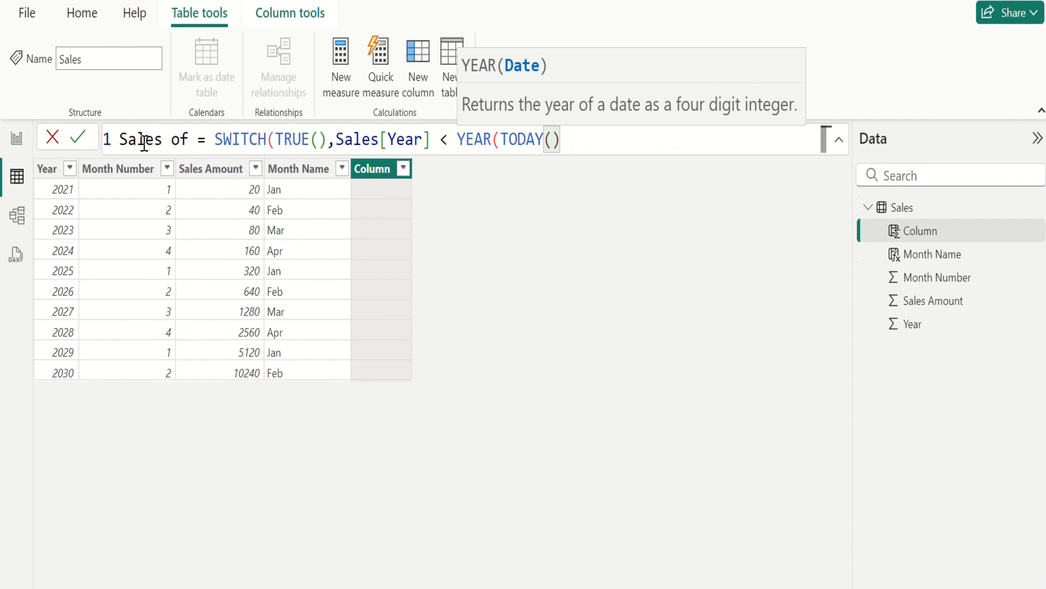
pyautogui.write(')')
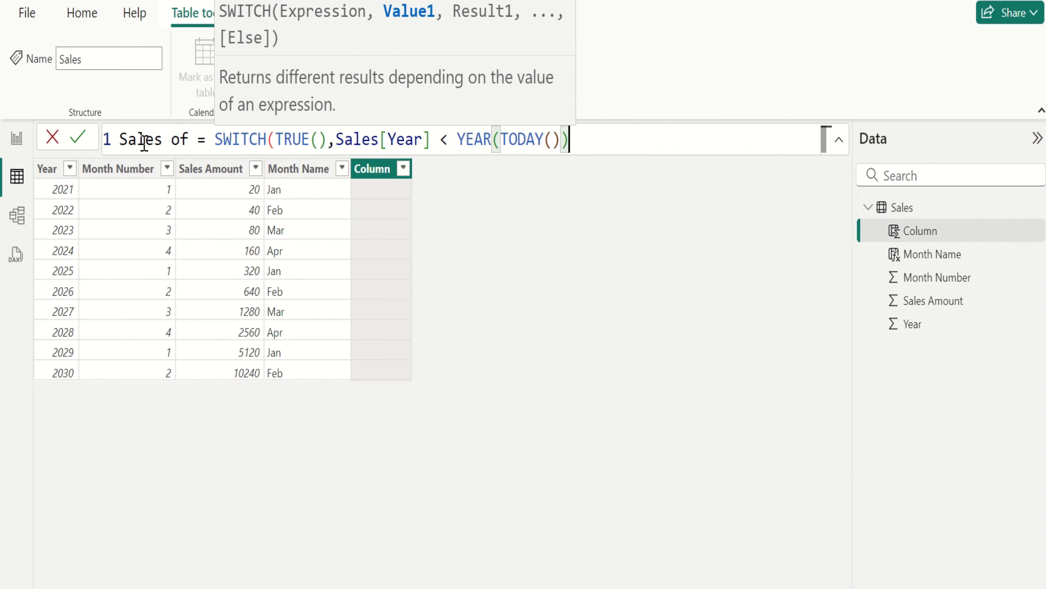
pyautogui.write(',')
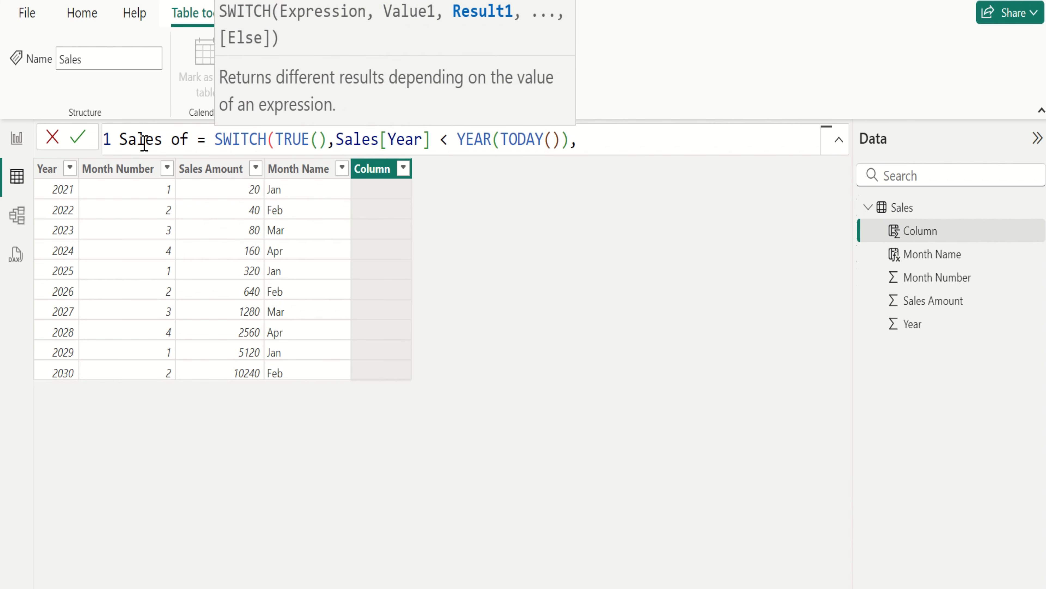
pyautogui.write('"Previous Ye')
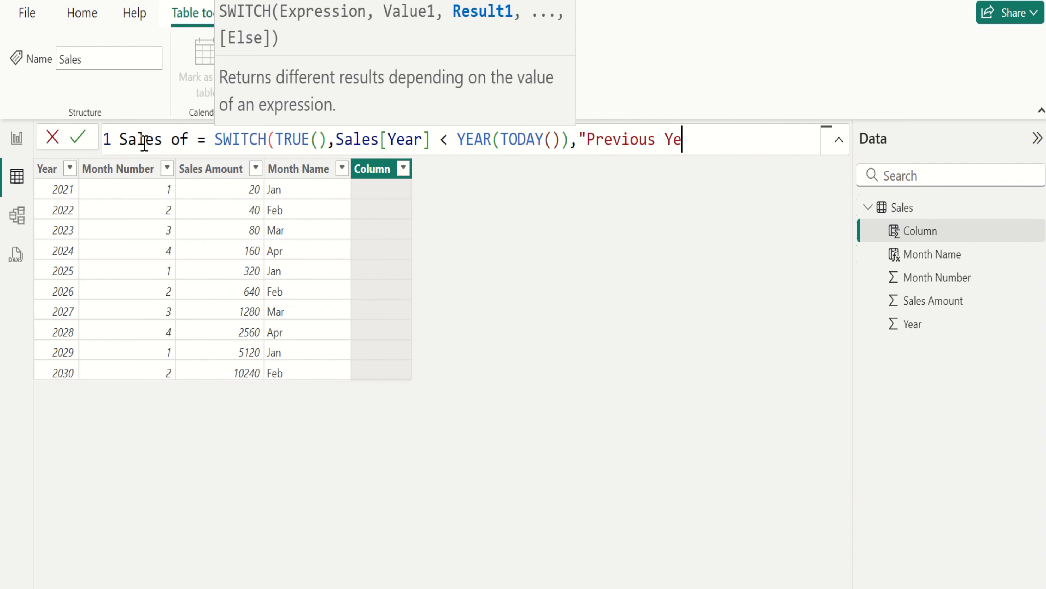
pyautogui.write('ar",')
pyautogui.hotkey('shift', 'Return')
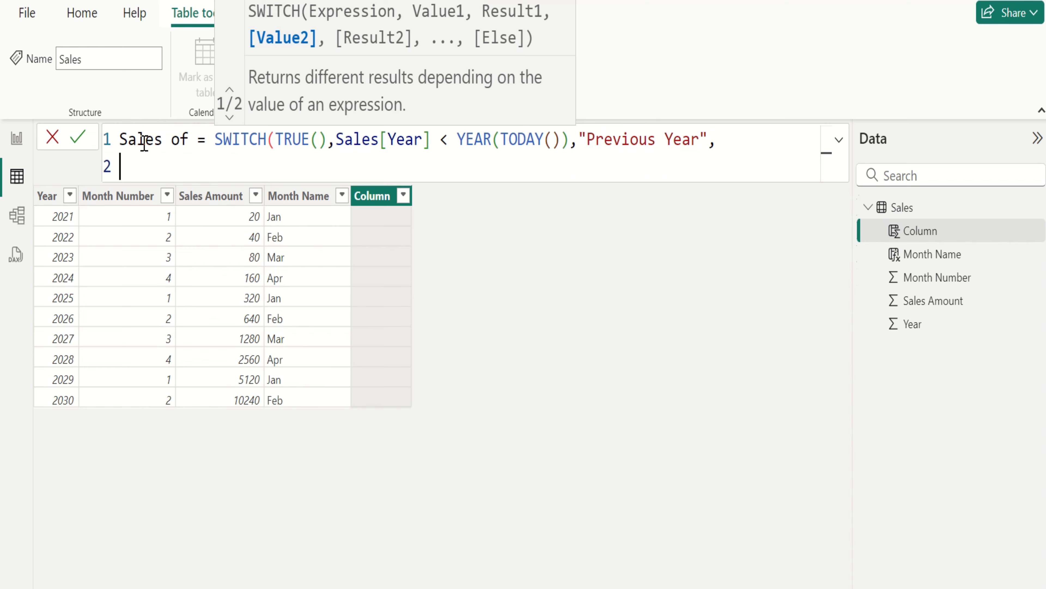
# - Add the condition Sales[Year] = YEAR(TODAY()) returning "Current Year" on line 2
pyautogui.write('ye')
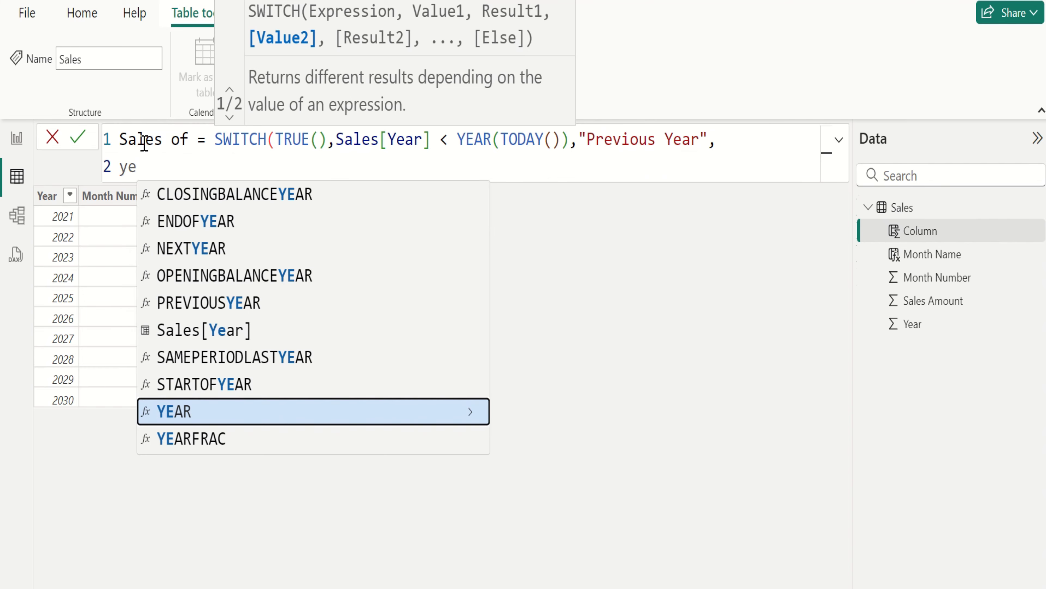
pyautogui.press('Up')
pyautogui.press('Up')
pyautogui.press('Up')
pyautogui.press('Tab')
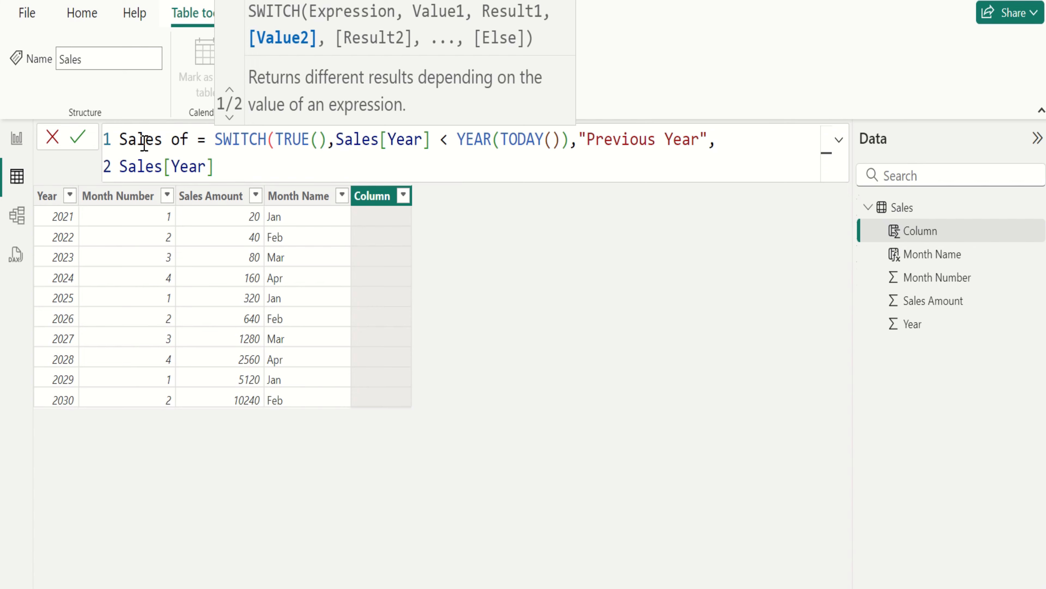
pyautogui.write('= y')
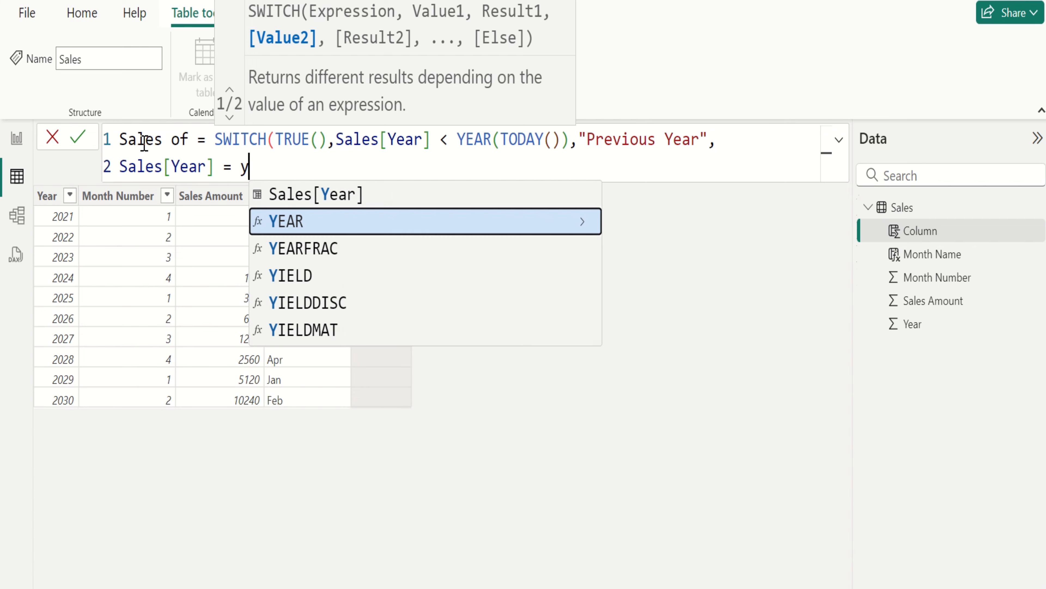
pyautogui.write('ea')
pyautogui.press('Tab')
pyautogui.write('tod')
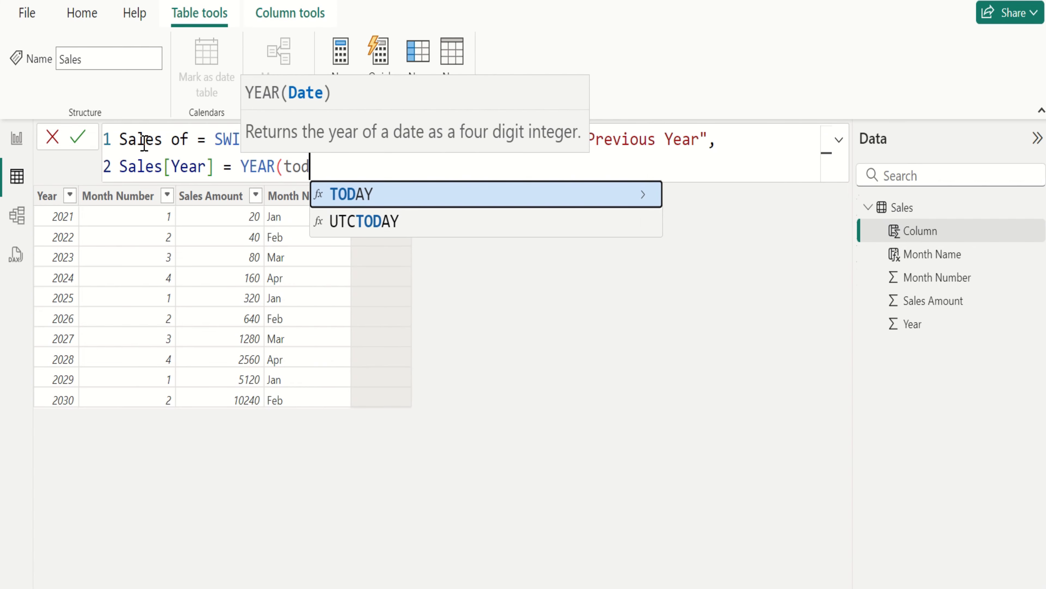
pyautogui.press('Tab')
pyautogui.write('))')
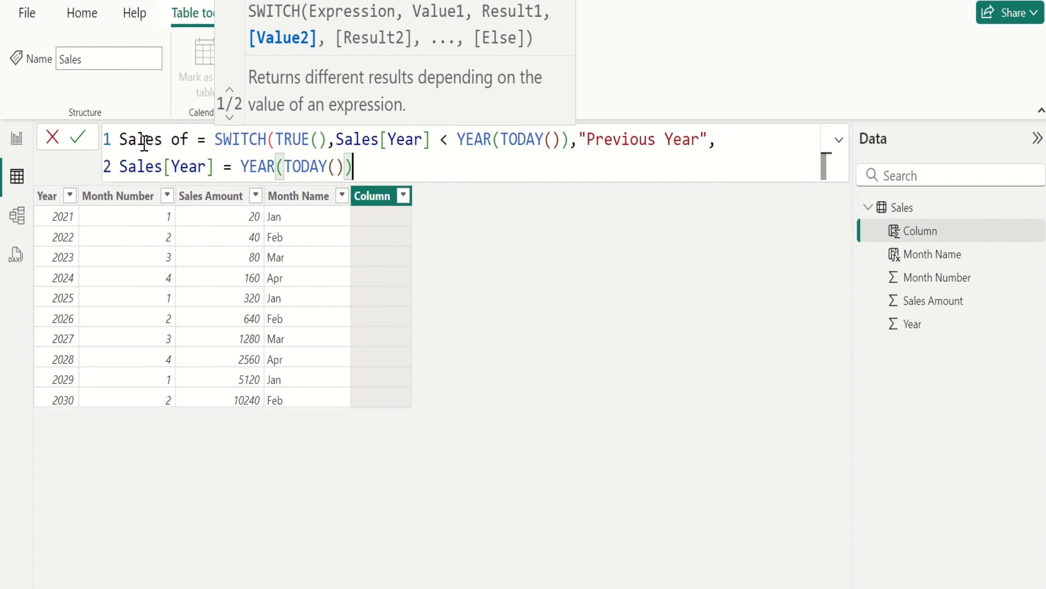
pyautogui.write(',')
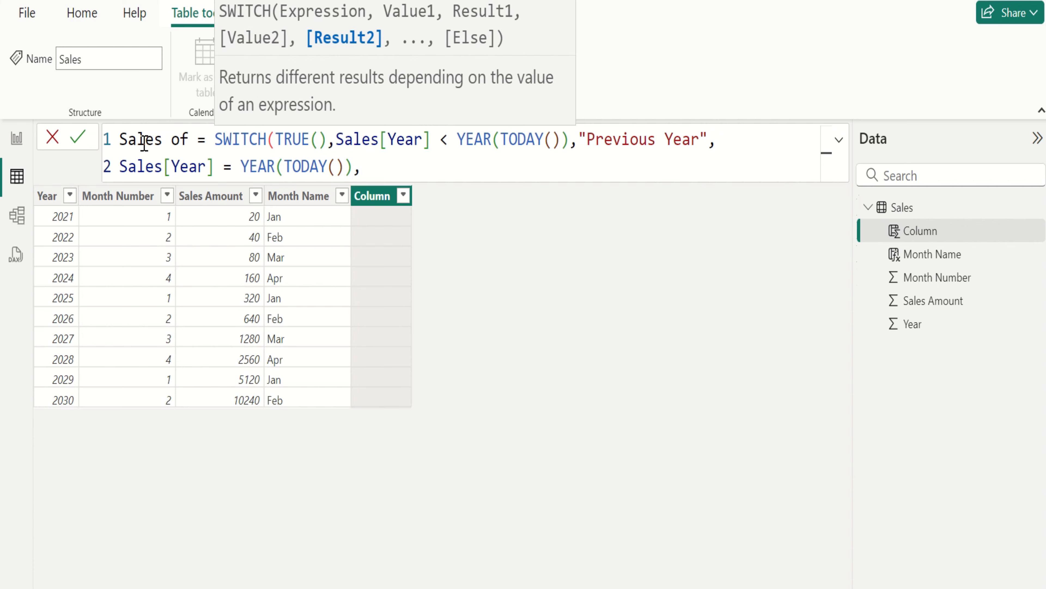
pyautogui.write(' "Current Year"')
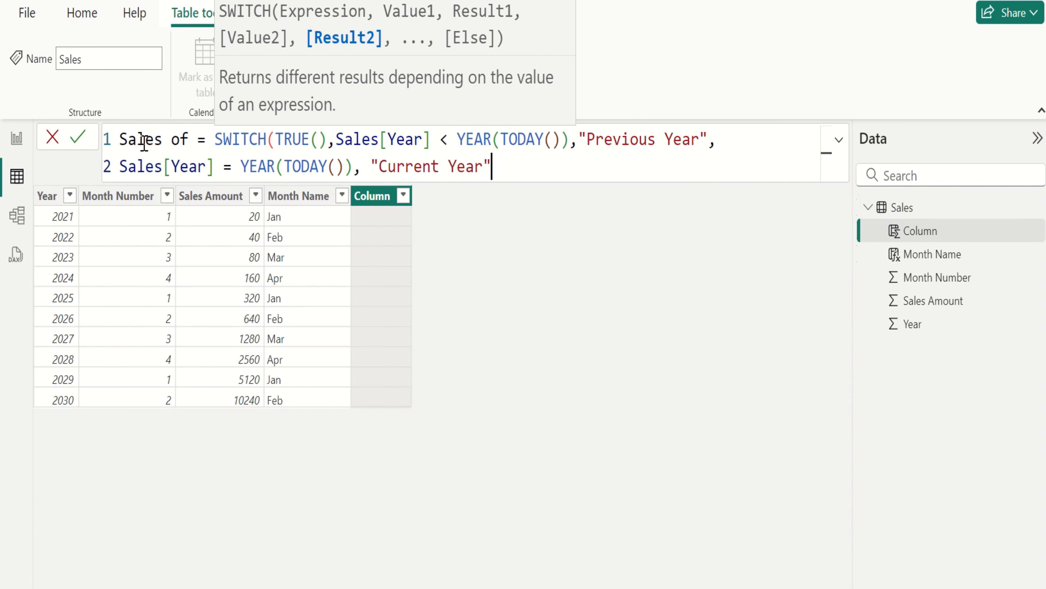
pyautogui.write(',')
pyautogui.hotkey('shift', 'Return')
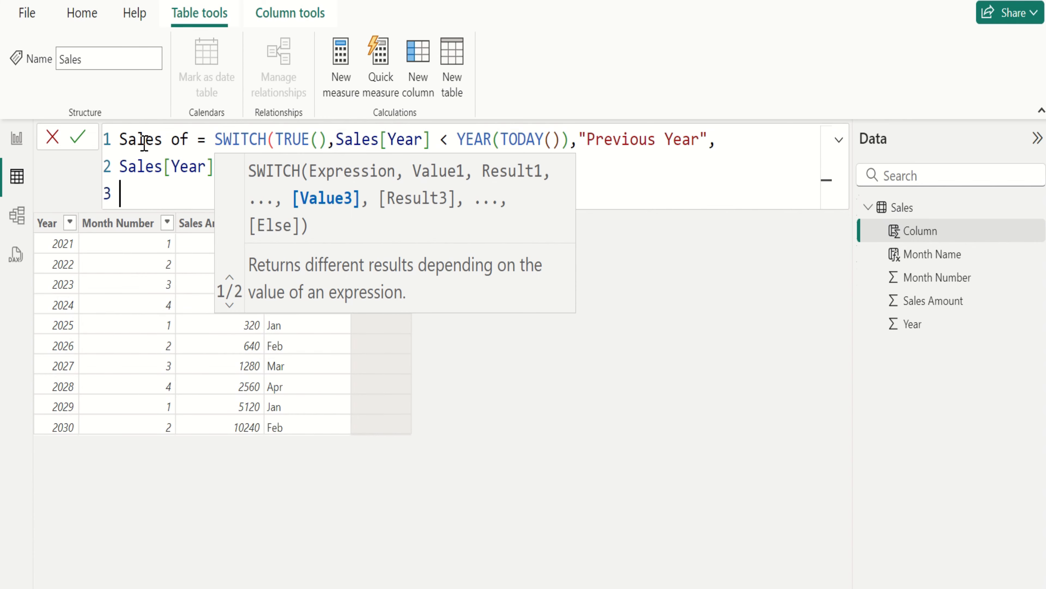
# - Add a third-line condition comparing Sales[Year] with YEAR(TODAY()) that returns "Future Year"
pyautogui.write('y')
pyautogui.press('Tab')
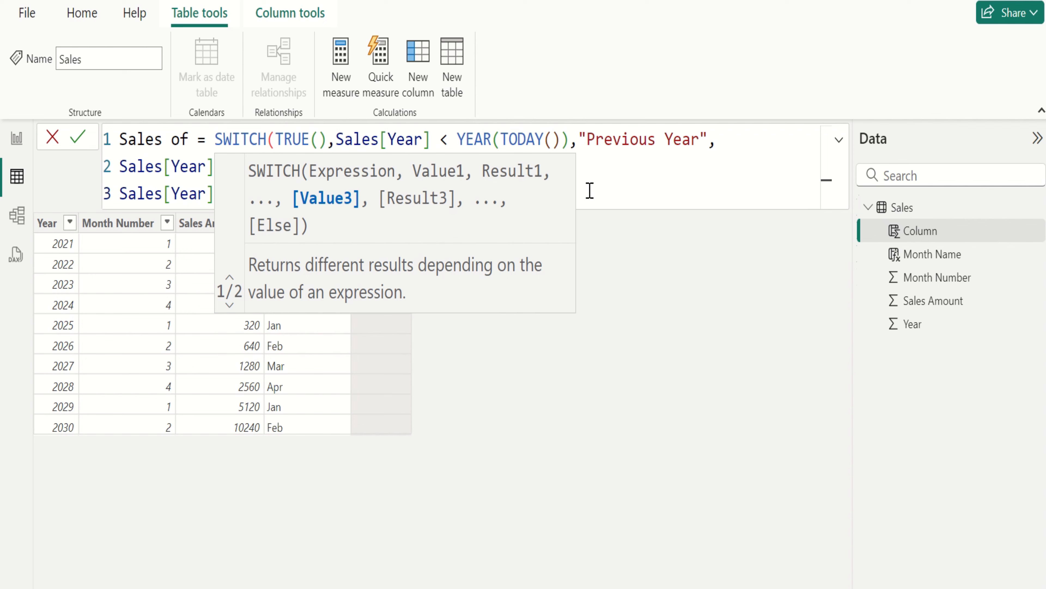
pyautogui.click(169, 193)
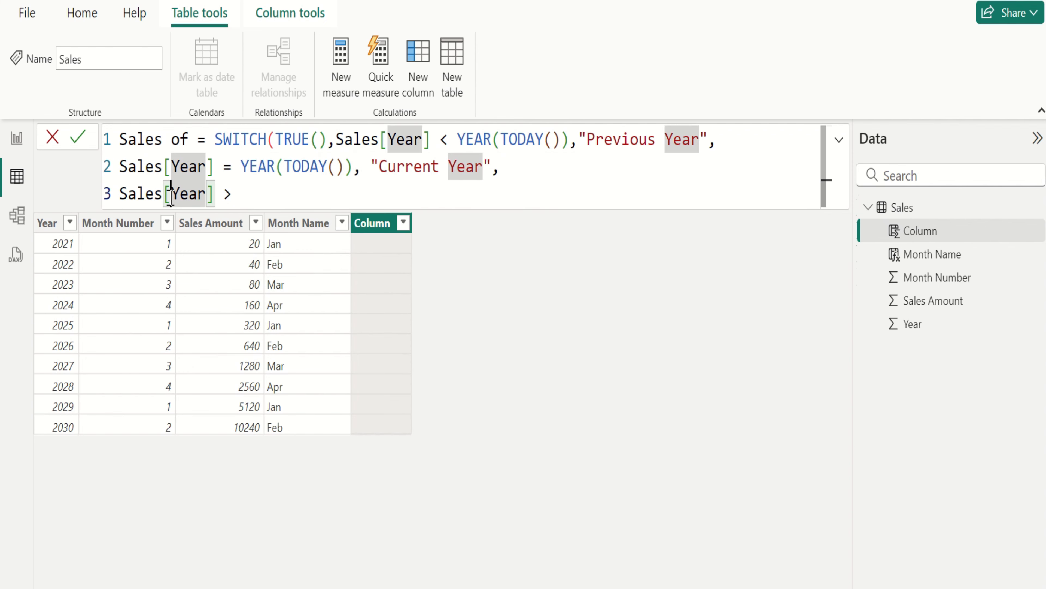
pyautogui.click(261, 193)
pyautogui.write('ye')
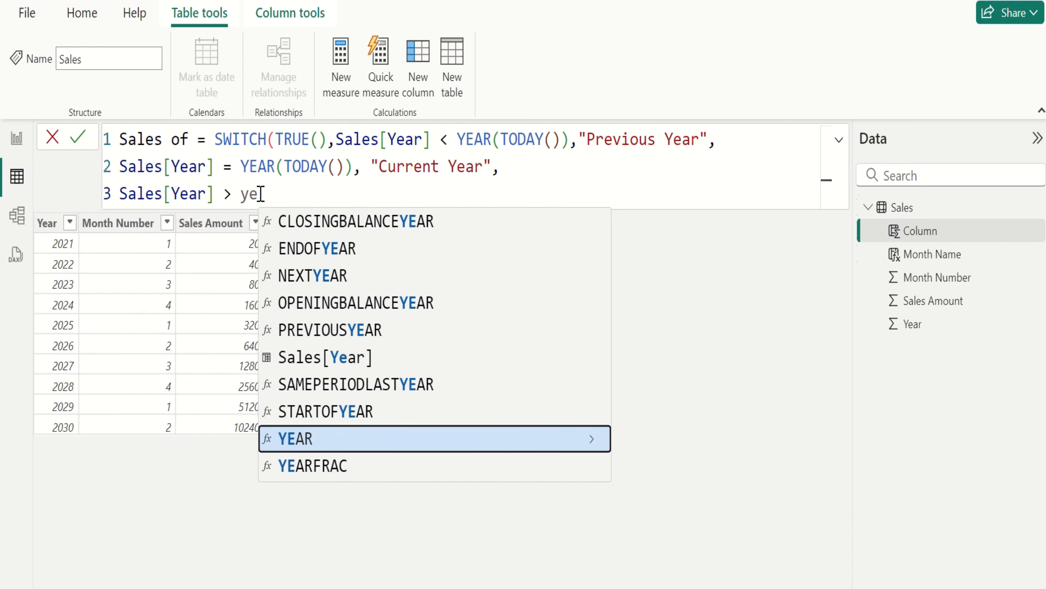
pyautogui.press('Tab')
pyautogui.write('tod')
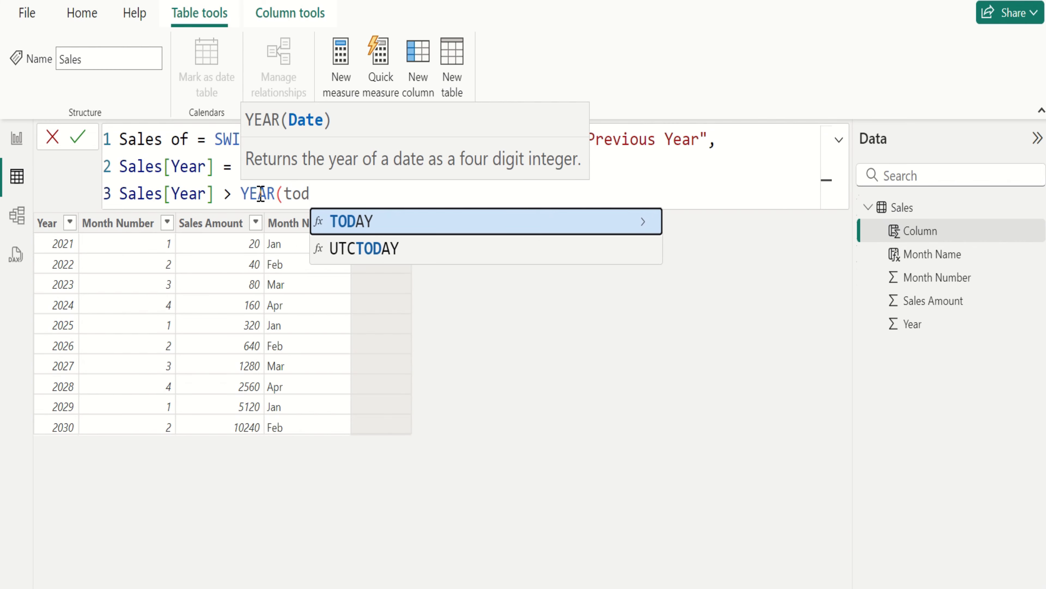
pyautogui.press('Tab')
pyautogui.write(')')
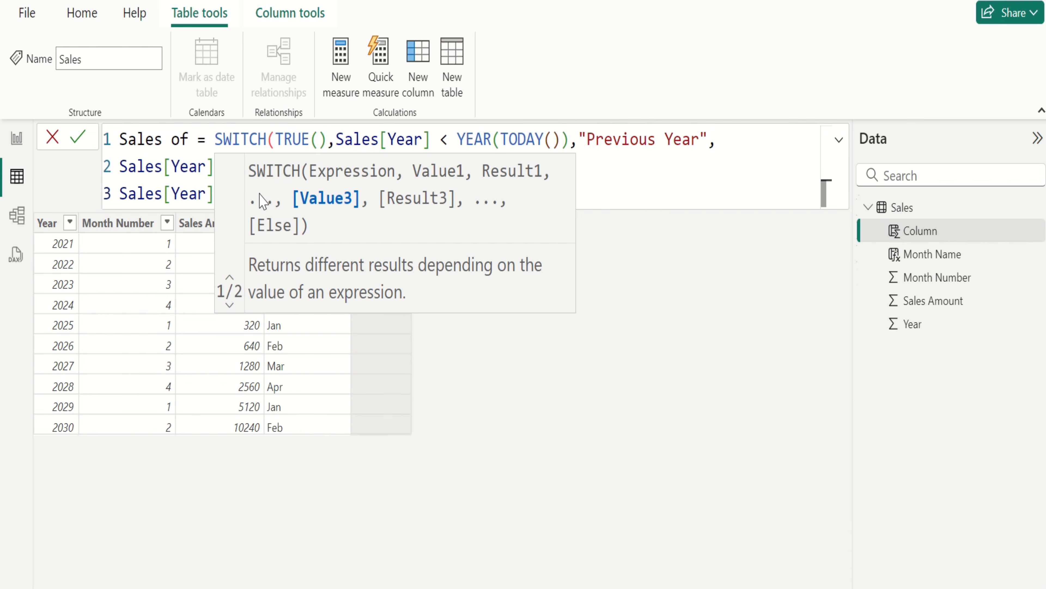
pyautogui.write(', ')
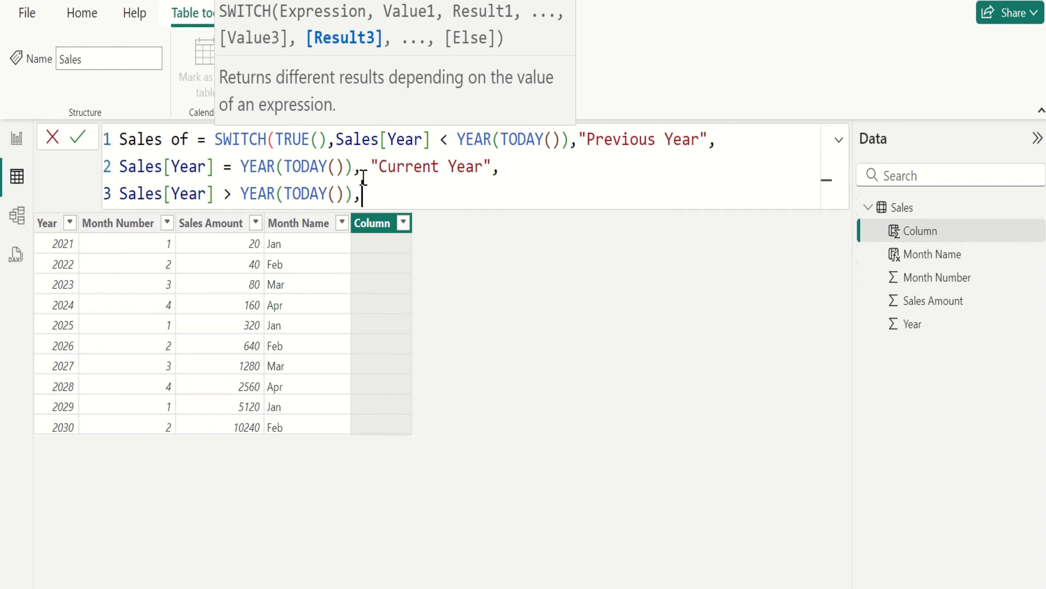
pyautogui.write('"Future Year"')
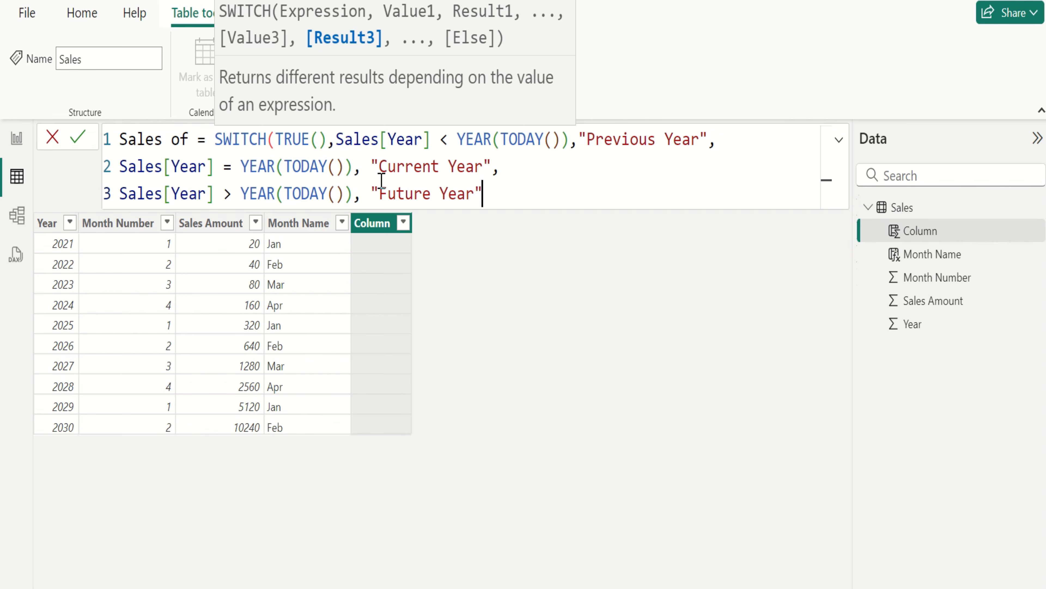
pyautogui.write(',')
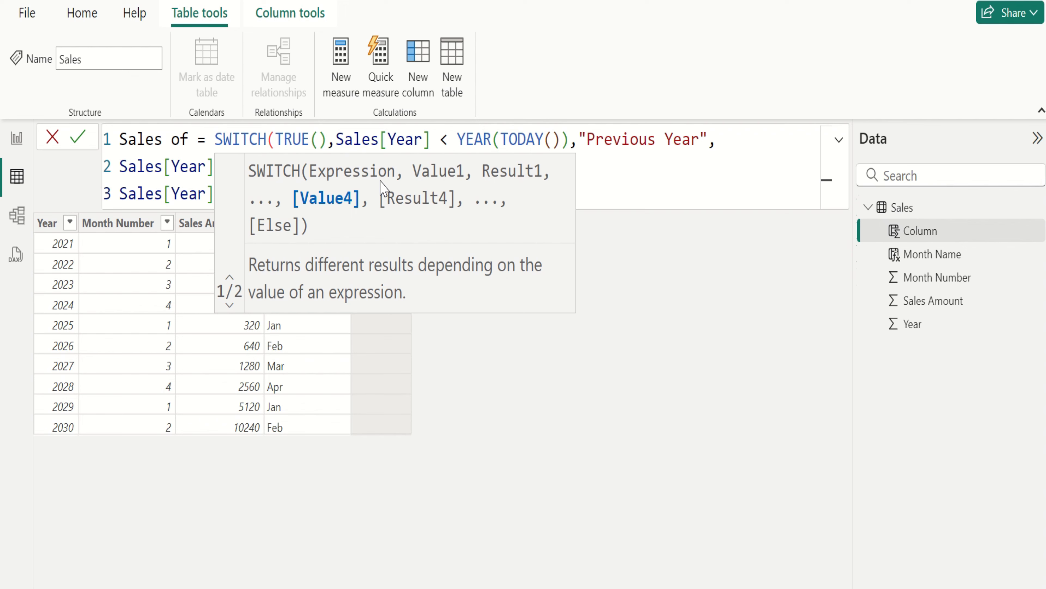
# - Finish the "Unknown" else value and remove the extra closing parenthesis
pyautogui.write(')')
pyautogui.click(183, 195)
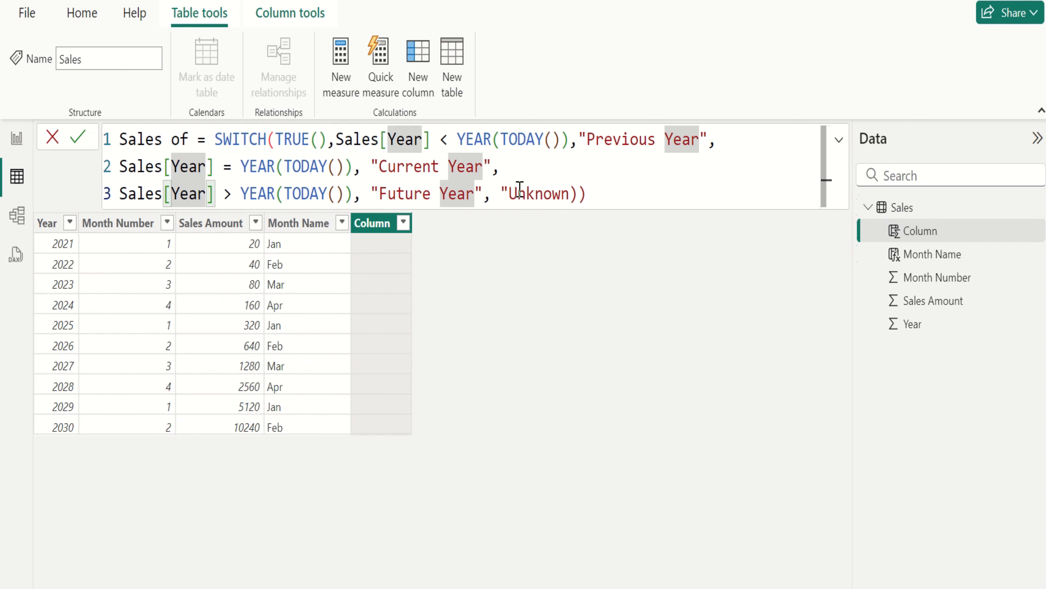
pyautogui.click(577, 193)
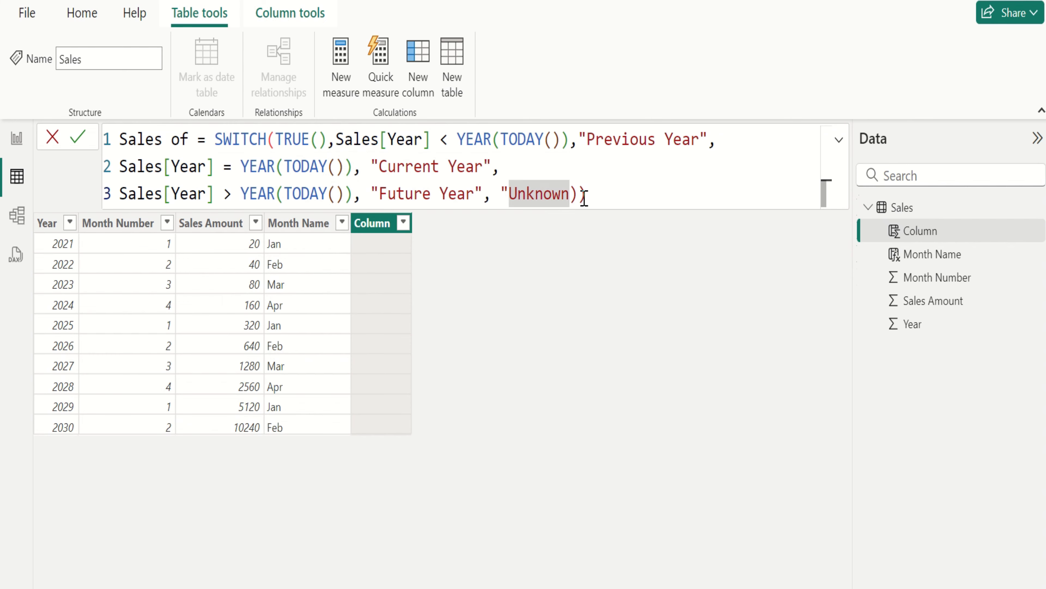
pyautogui.write('"')
pyautogui.press('End')
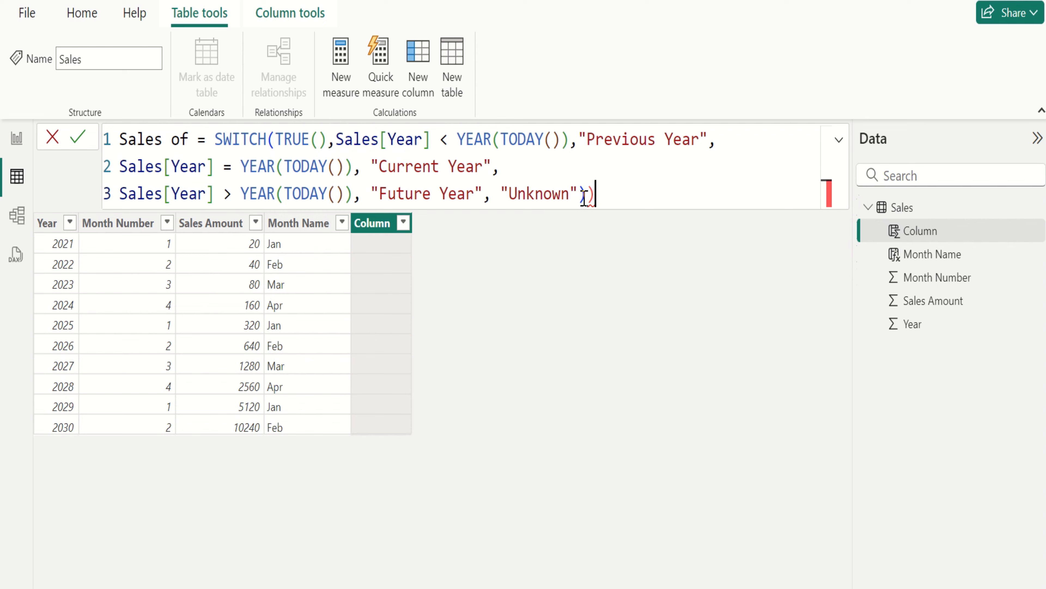
pyautogui.press('BackSpace')
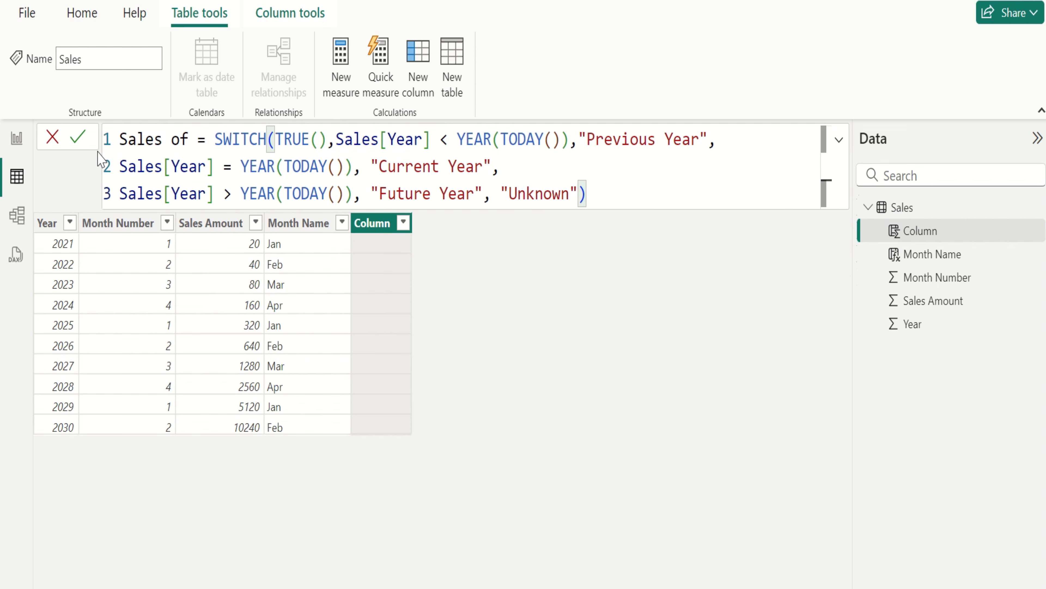
# - Commit the Sales of formula so years show Previous, Current or Future Year
pyautogui.click(83, 139)
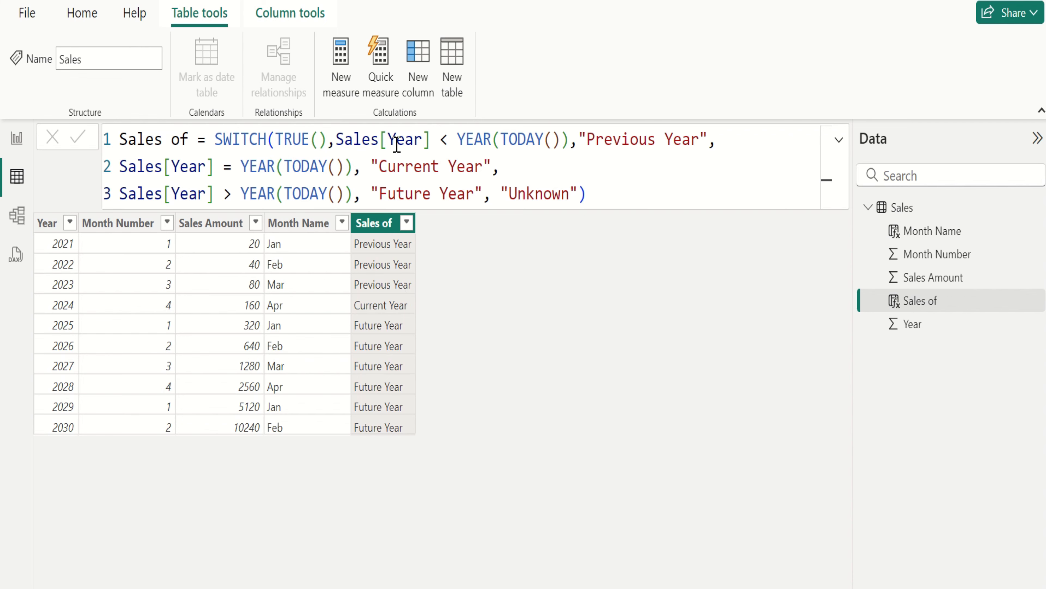
# - Add a new calculated column to Sales named Category
pyautogui.click(424, 94)
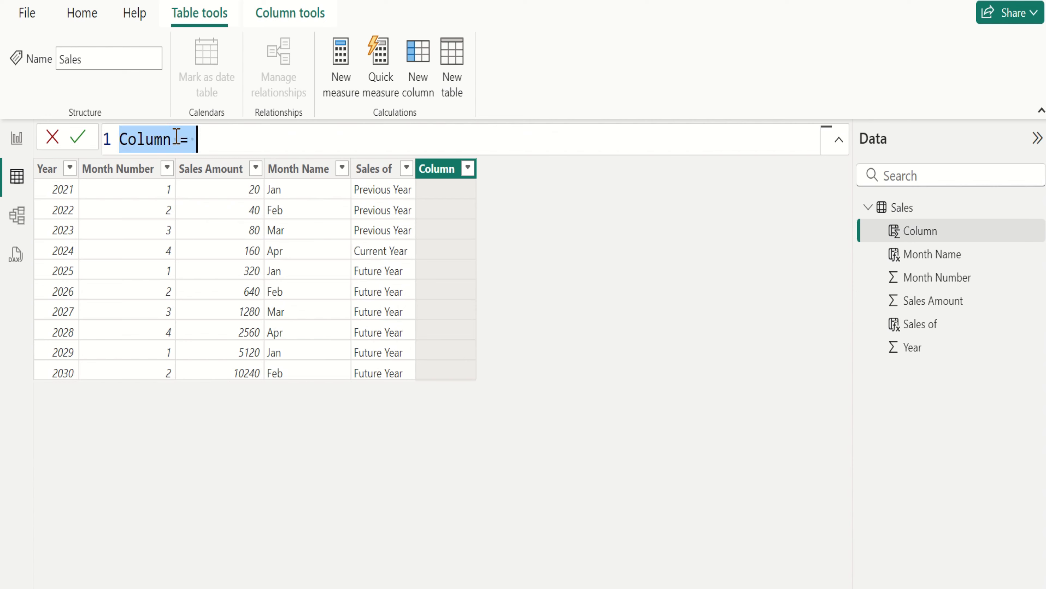
pyautogui.doubleClick(151, 138)
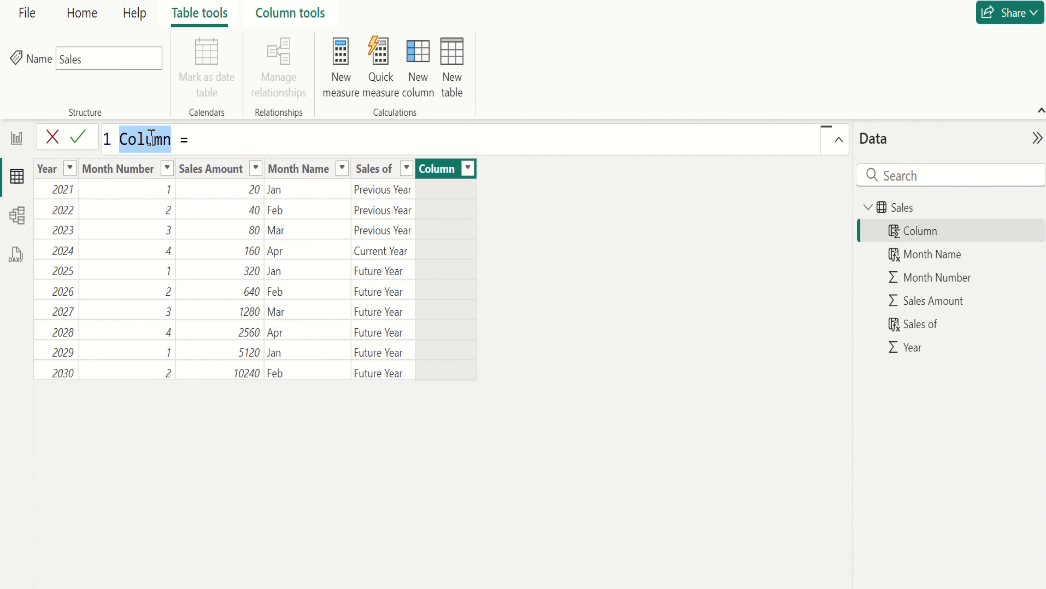
pyautogui.write('Category')
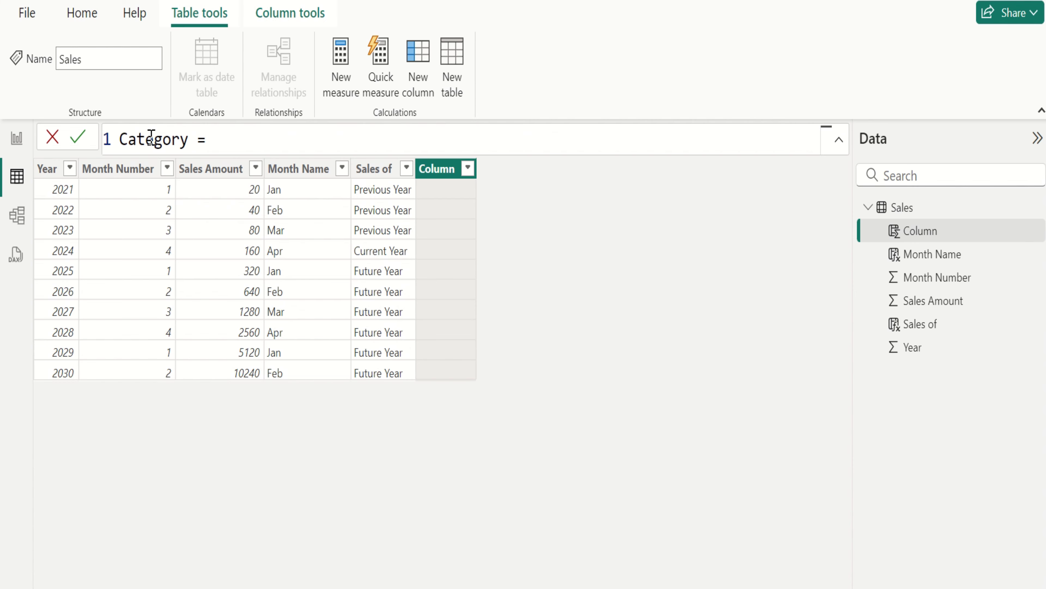
pyautogui.press('Right')
pyautogui.press('Right')
pyautogui.press('Right')
# - Start SWITCH(TRUE(), with Sales[Sales Amount] < 1000 returning "A"
pyautogui.write('swi')
pyautogui.press('Tab')
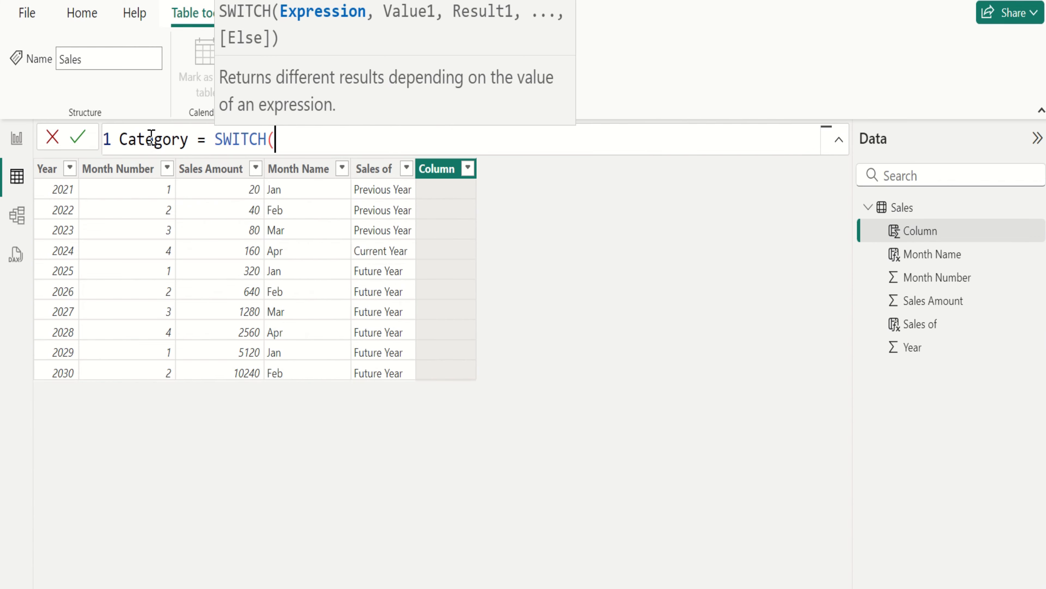
pyautogui.write('tru')
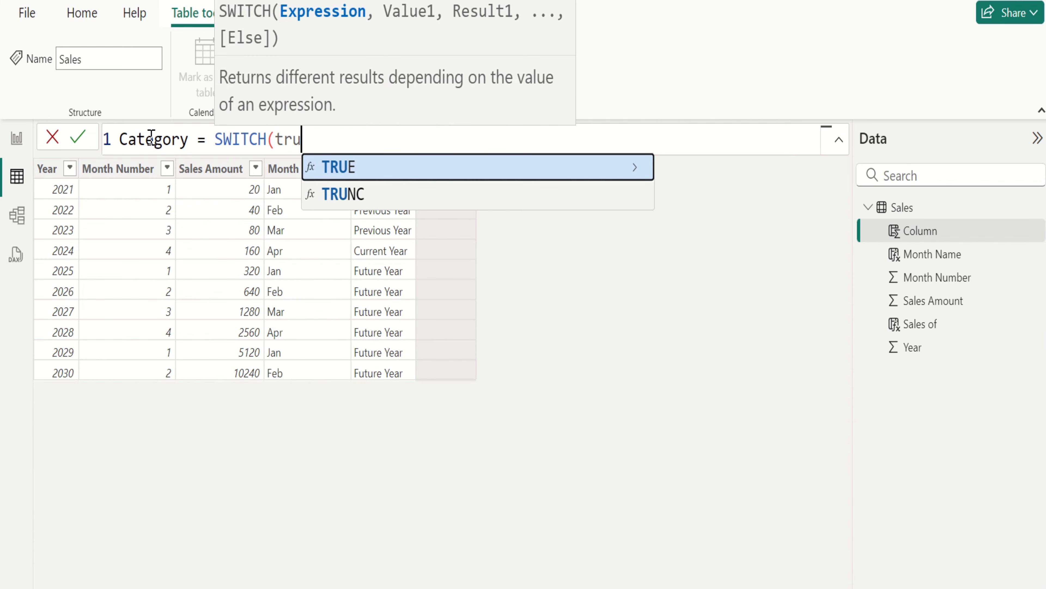
pyautogui.press('Tab')
pyautogui.write(')')
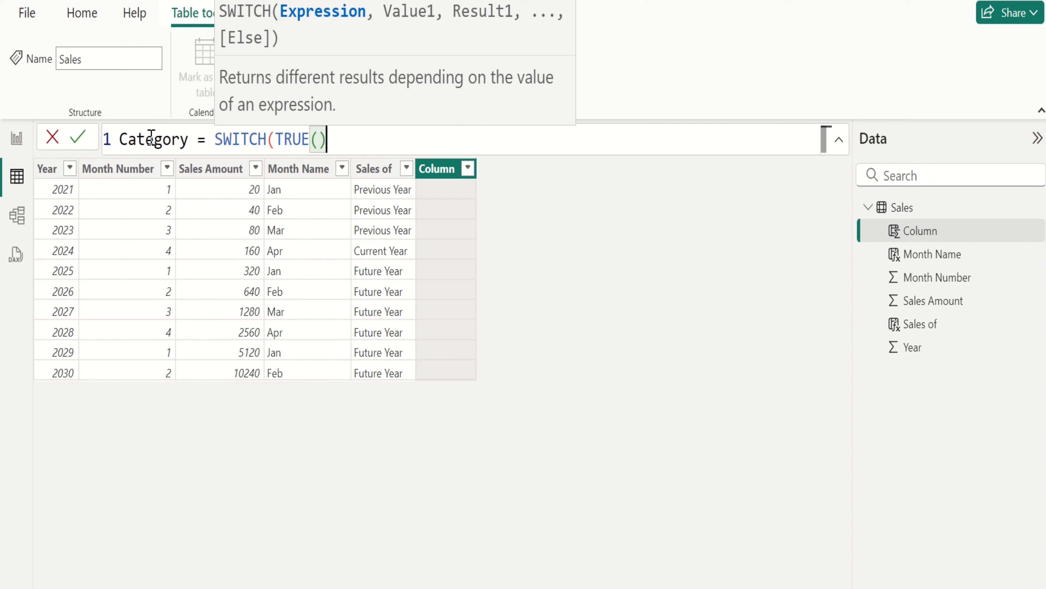
pyautogui.write(',sale')
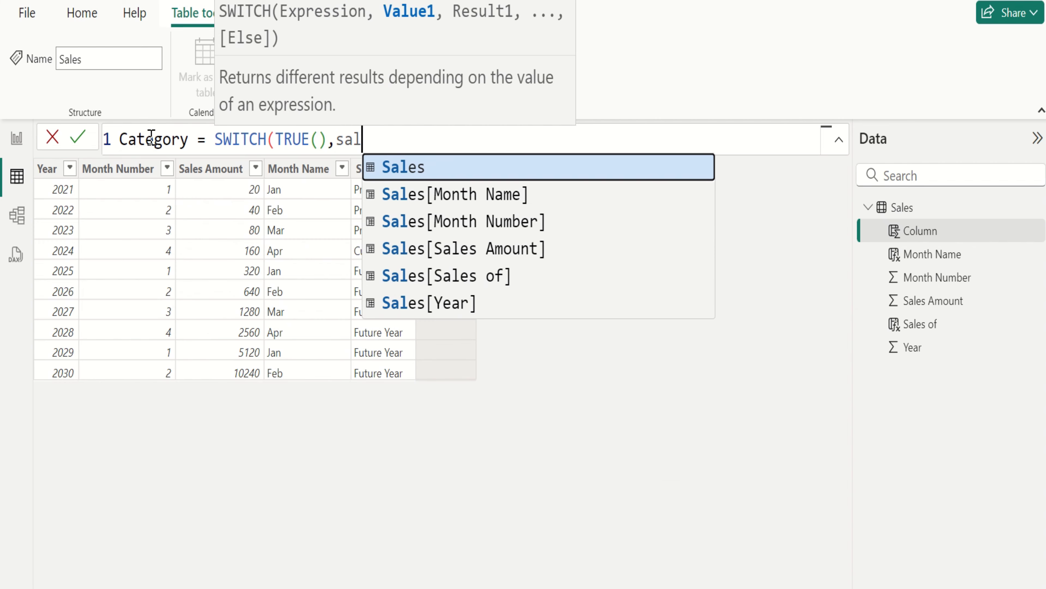
pyautogui.press('Down')
pyautogui.press('Down')
pyautogui.press('Down')
pyautogui.press('Tab')
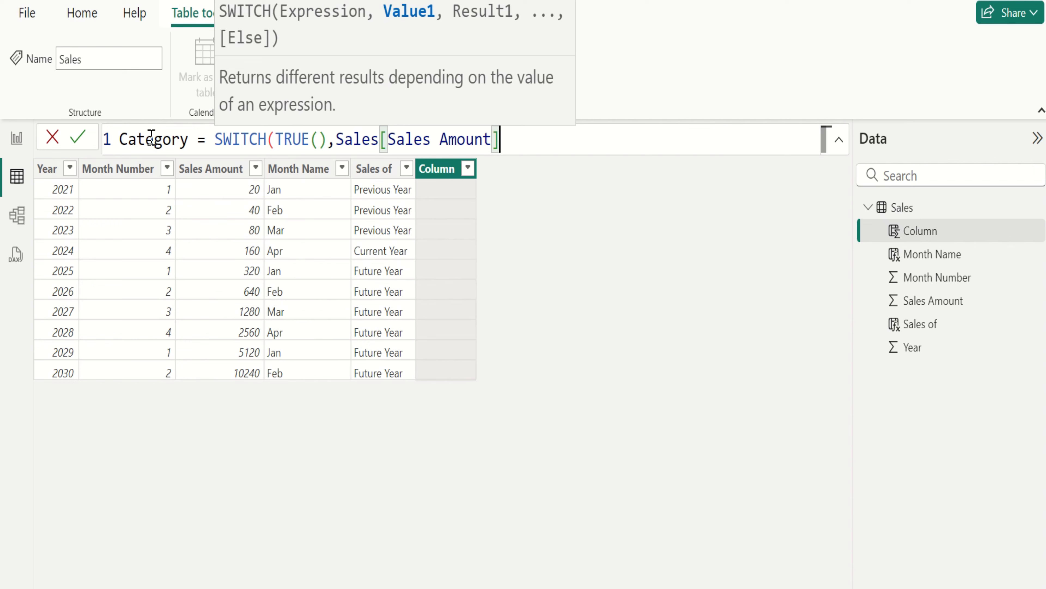
pyautogui.write('<')
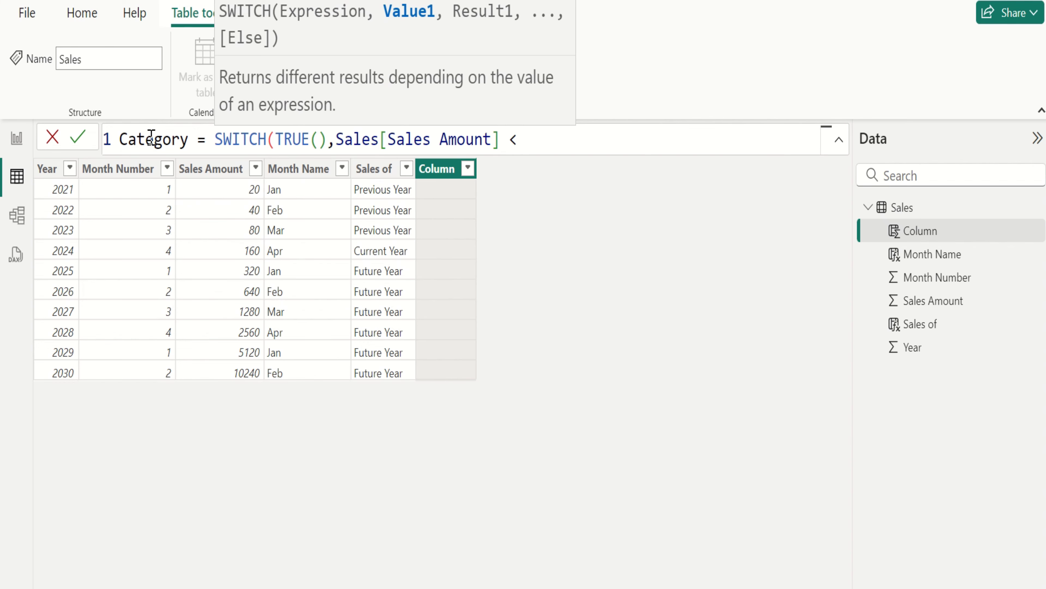
pyautogui.write(' 1000,')
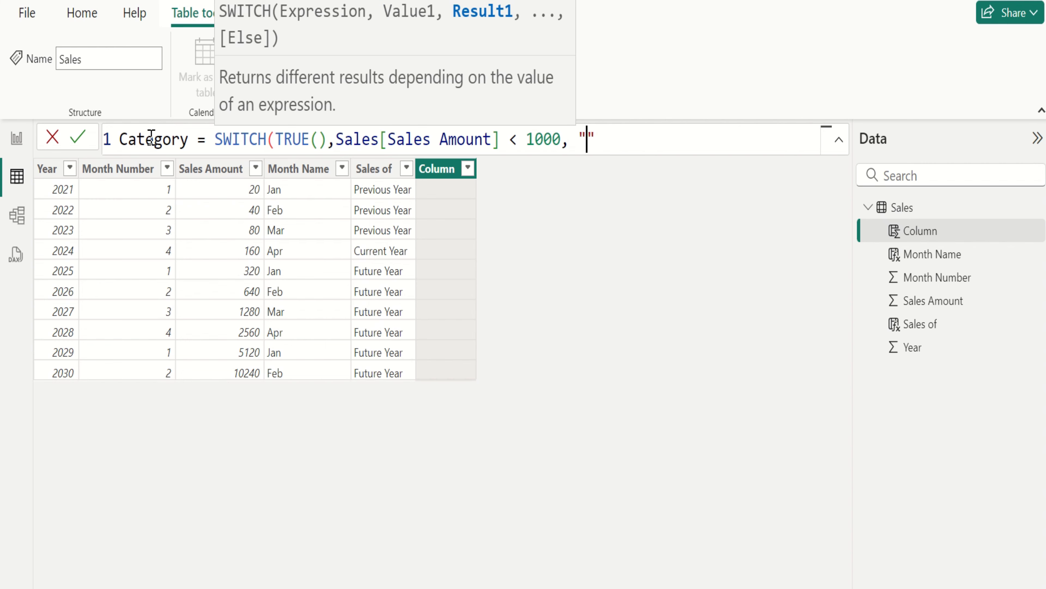
pyautogui.write('A",')
# - Add Sales[Sales Amount] < 100 returning "B" on a new line, with "C" as the default
pyautogui.hotkey('shift', 'Return')
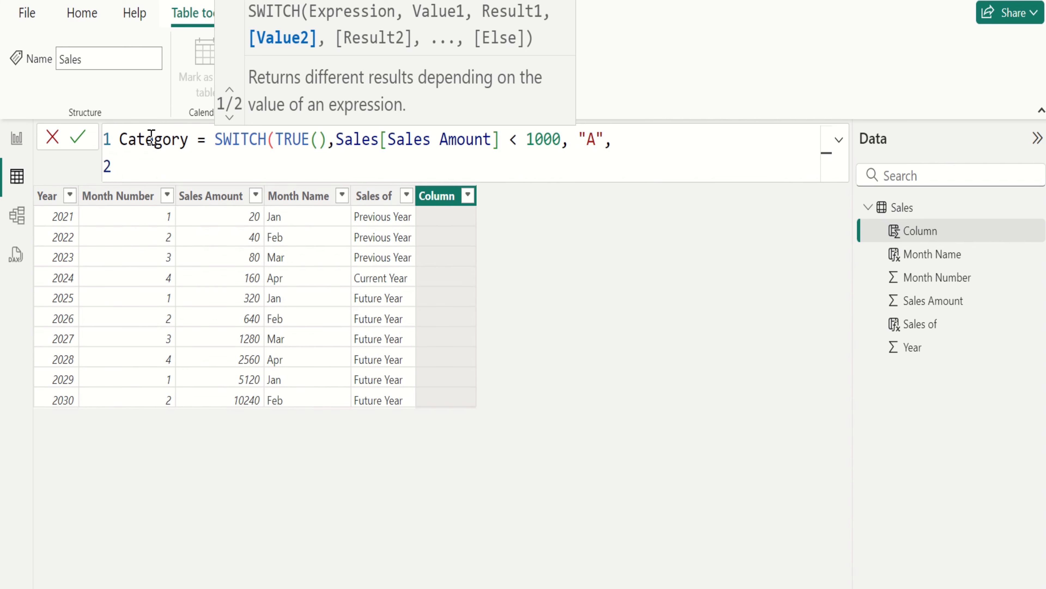
pyautogui.write('ales Amoun')
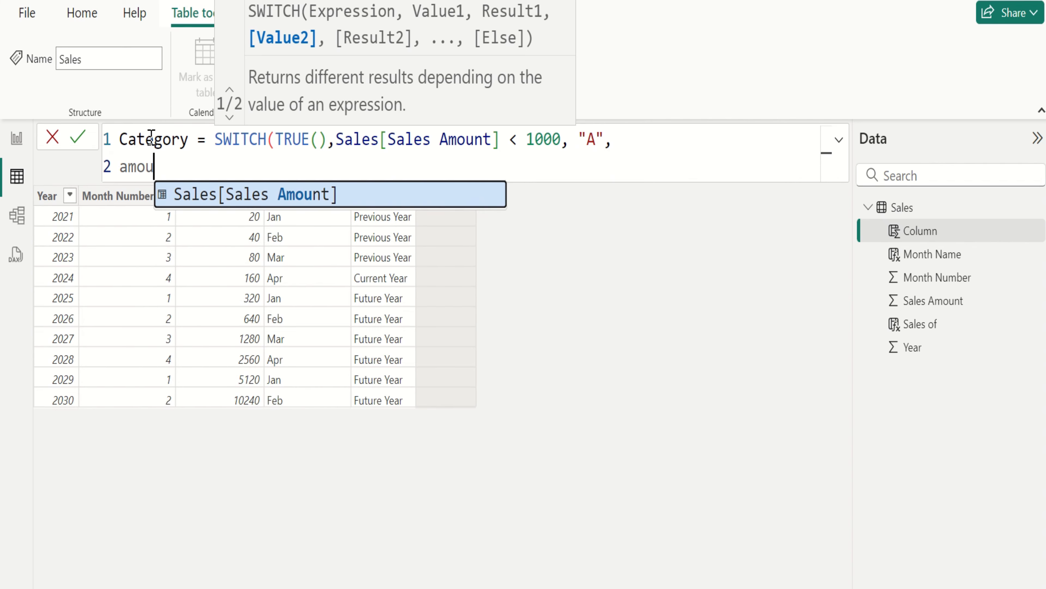
pyautogui.press('Tab')
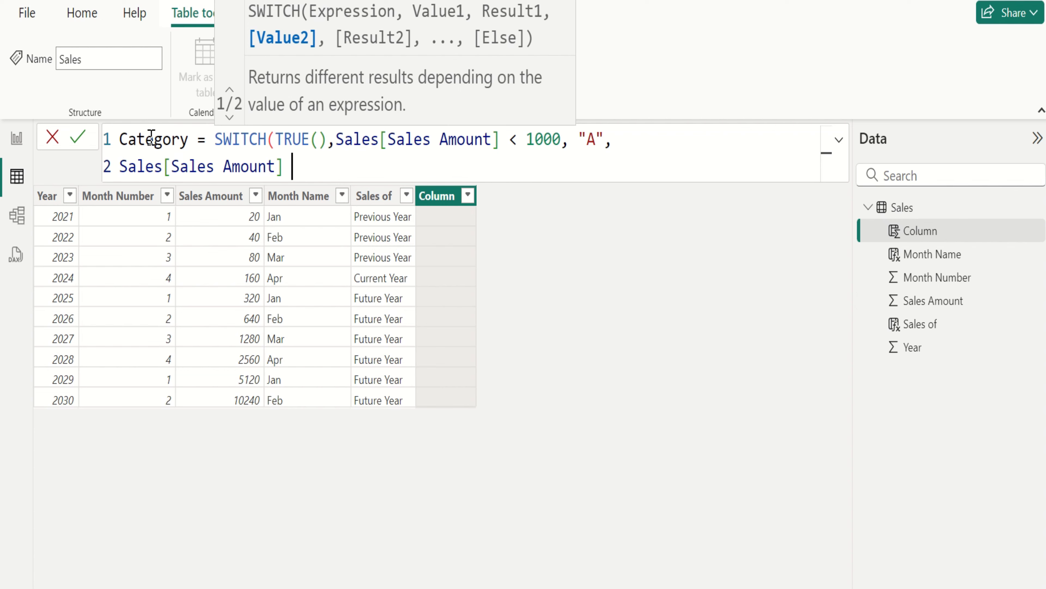
pyautogui.write('< 100, "')
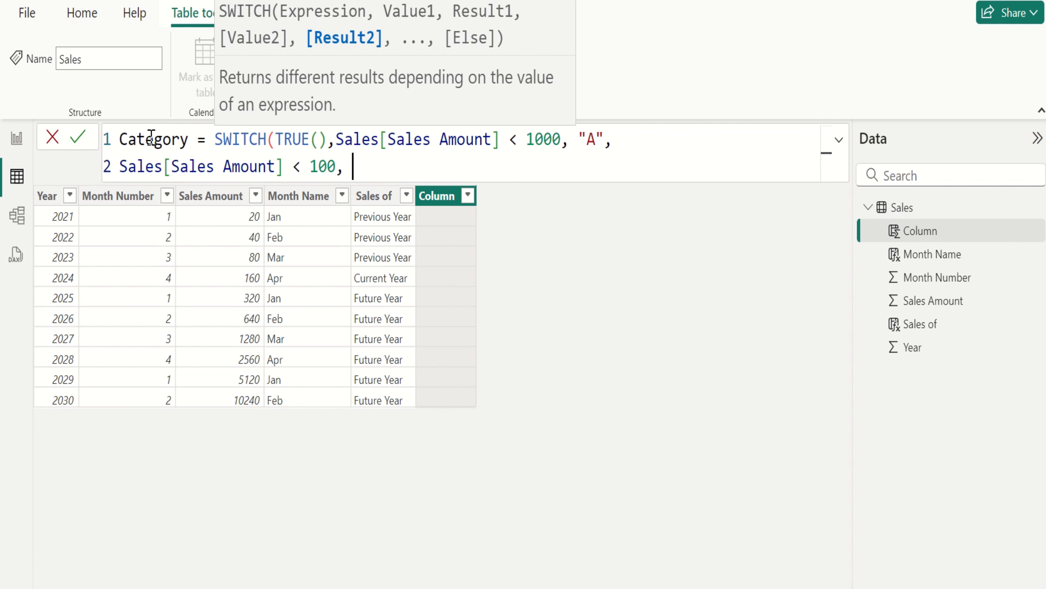
pyautogui.write('B",')
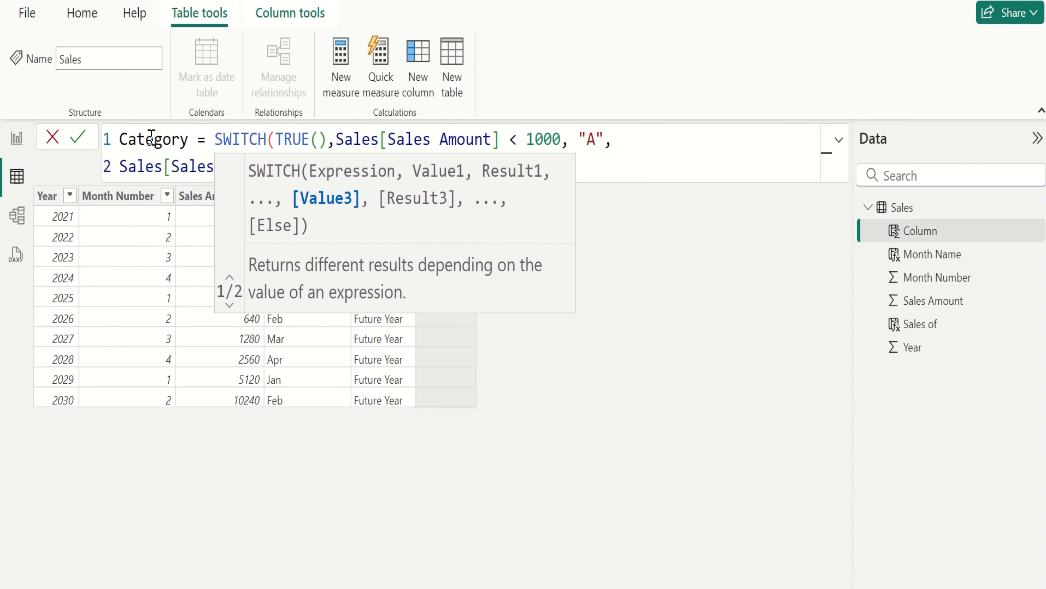
pyautogui.write('"C")')
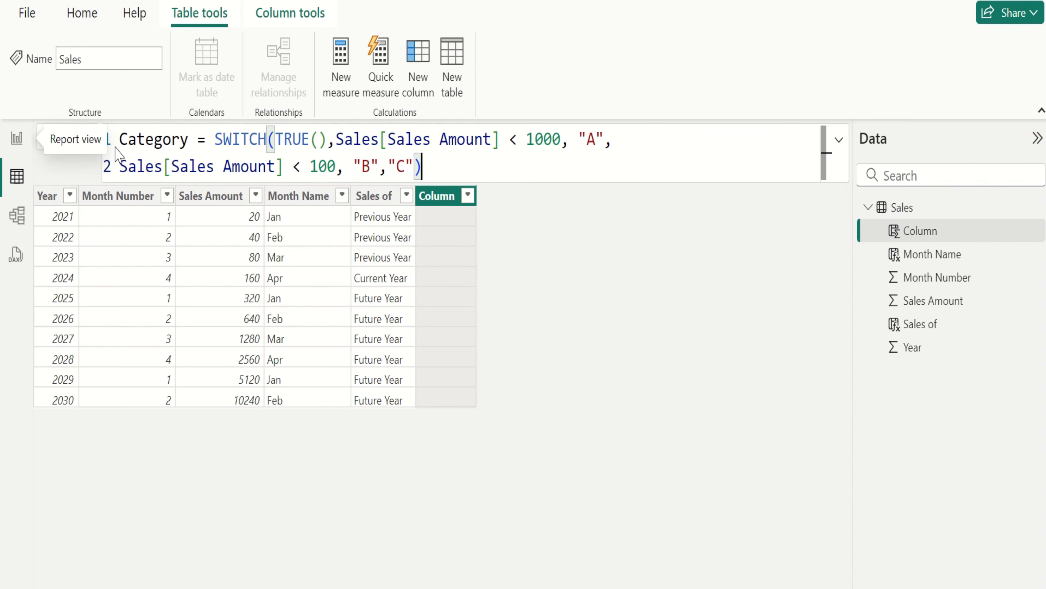
# - Commit the Category formula, giving A for amounts 20–640 and C for 1280–10240
pyautogui.click(86, 142)
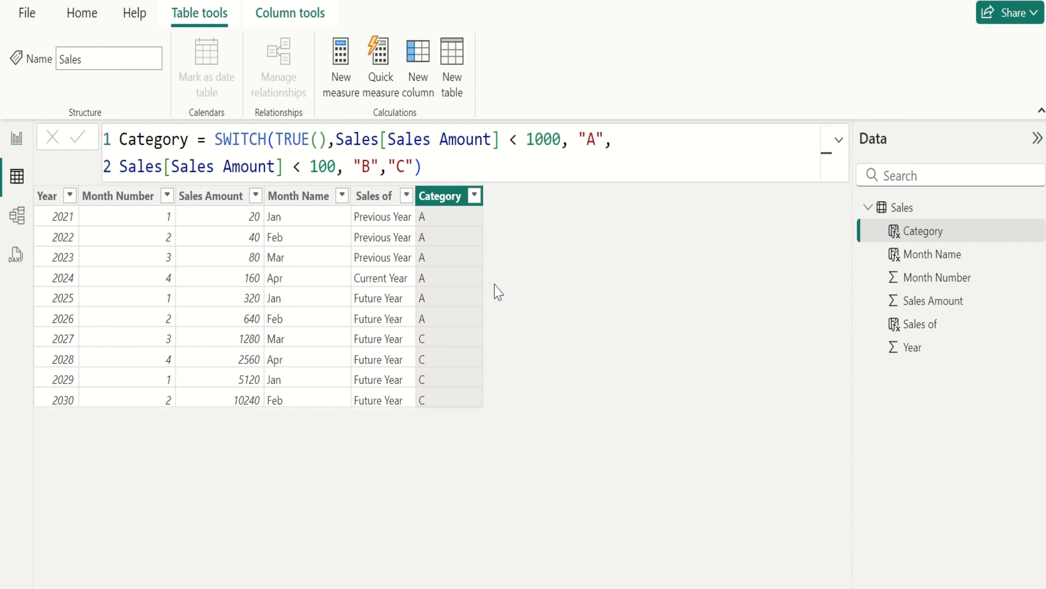
# - Replace the "B" result with the number 2 and commit, producing #ERROR in every row
pyautogui.click(378, 167)
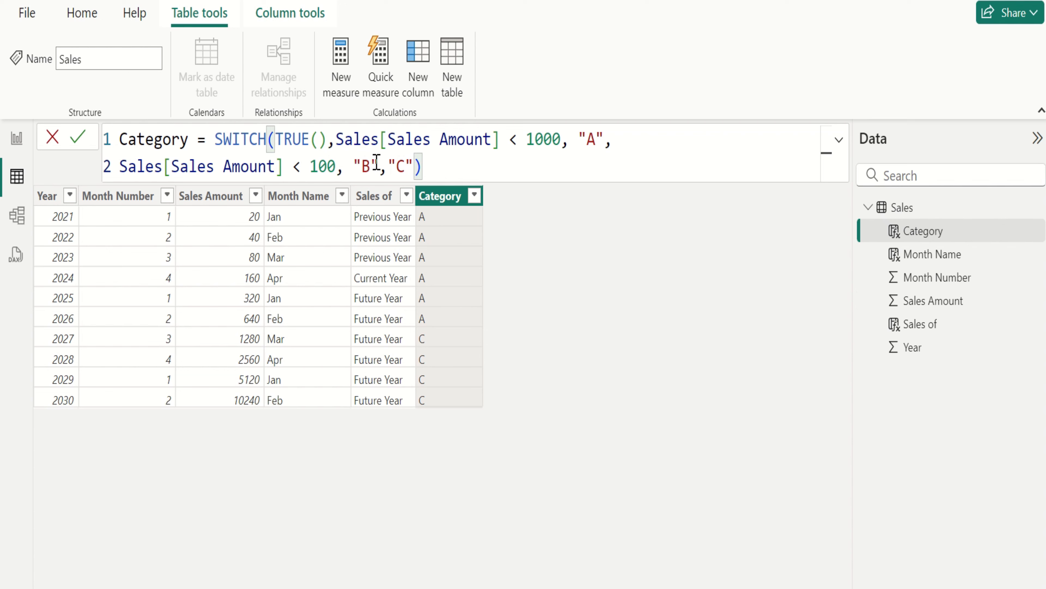
pyautogui.press('BackSpace')
pyautogui.press('BackSpace')
pyautogui.press('BackSpace')
pyautogui.write('2')
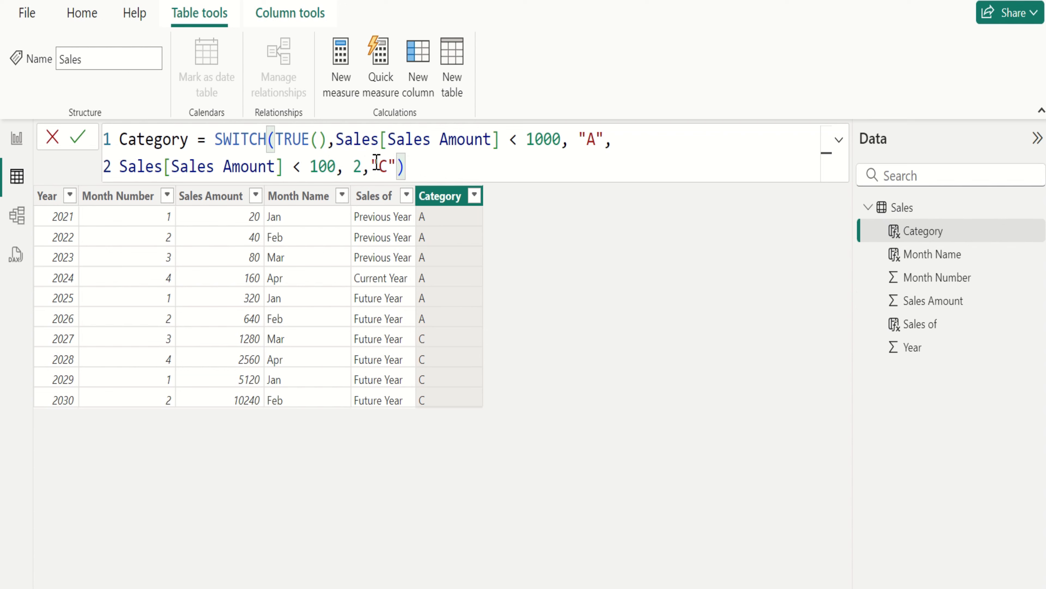
pyautogui.click(80, 140)
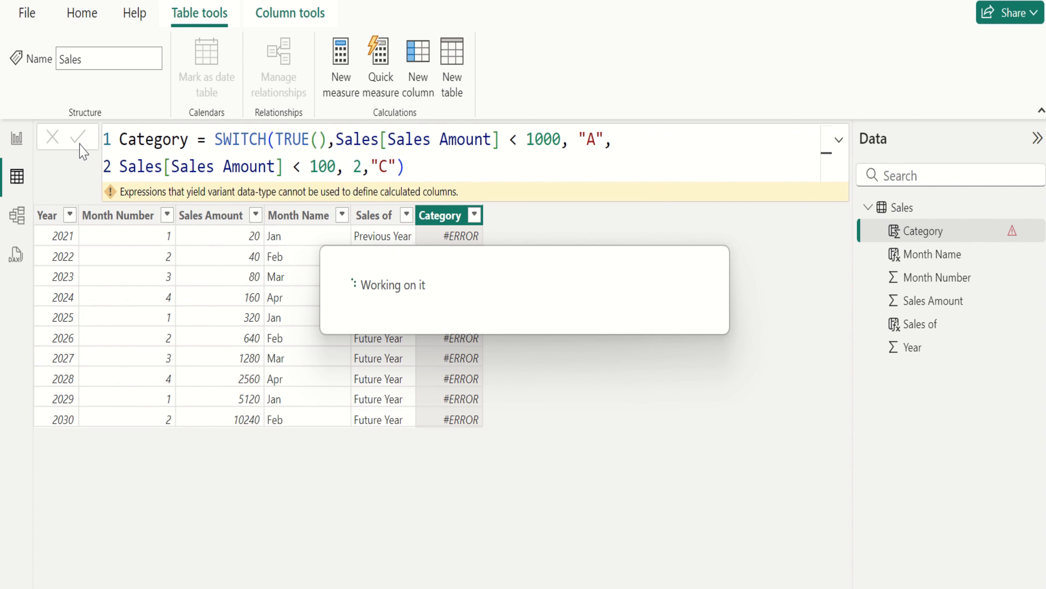